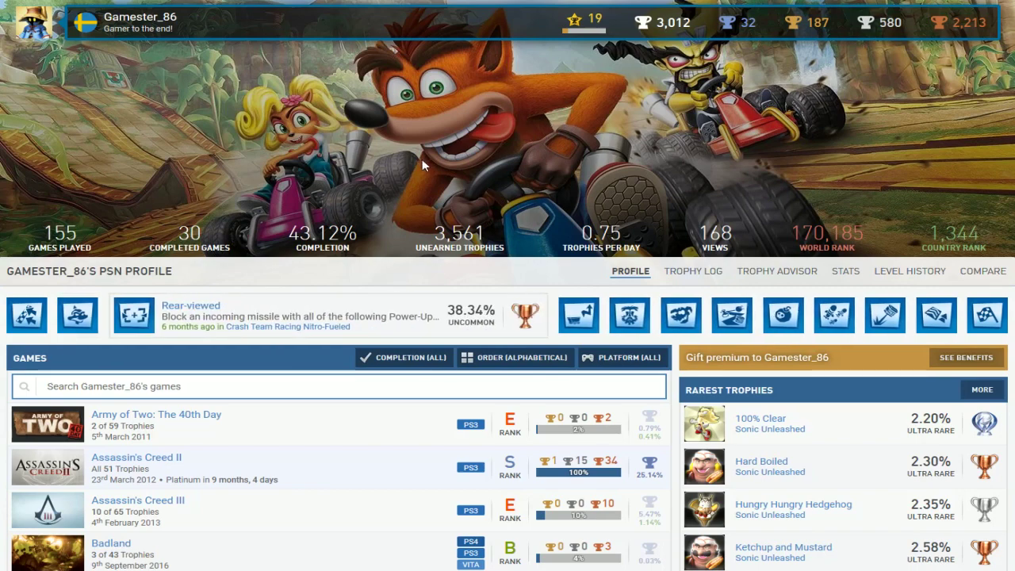
pyautogui.scroll(-1, 422, 158)
pyautogui.scroll(-1, 432, 164)
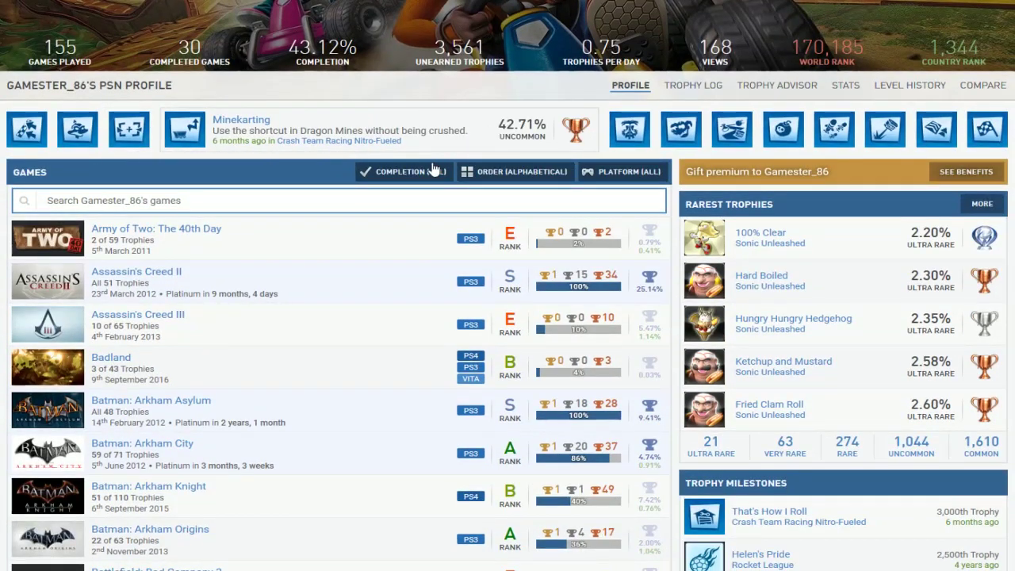
pyautogui.scroll(-1, 435, 169)
pyautogui.scroll(-1, 433, 167)
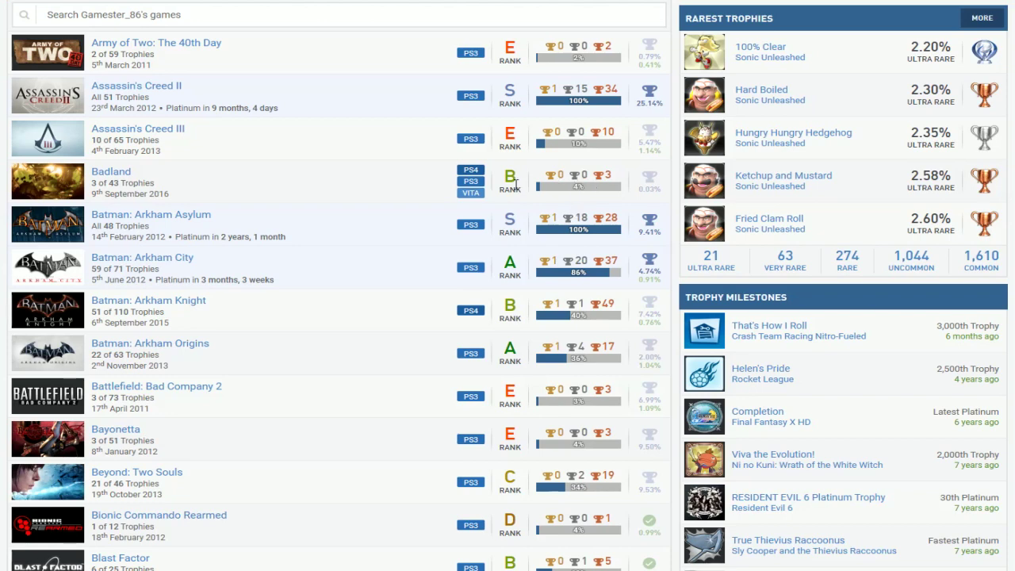
pyautogui.scroll(-1, 515, 184)
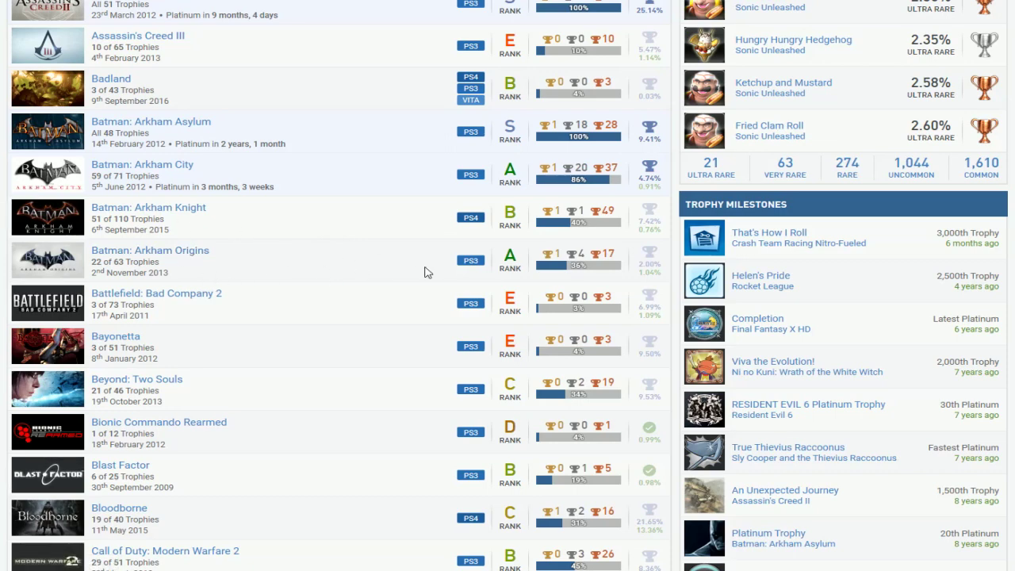
pyautogui.scroll(-1, 424, 272)
pyautogui.scroll(-1, 555, 238)
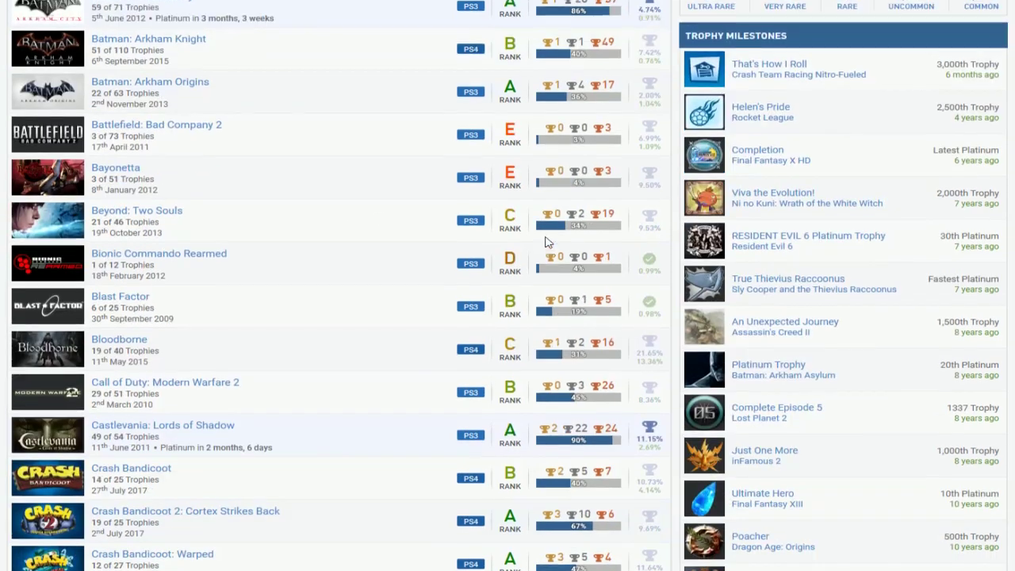
pyautogui.scroll(-1, 349, 199)
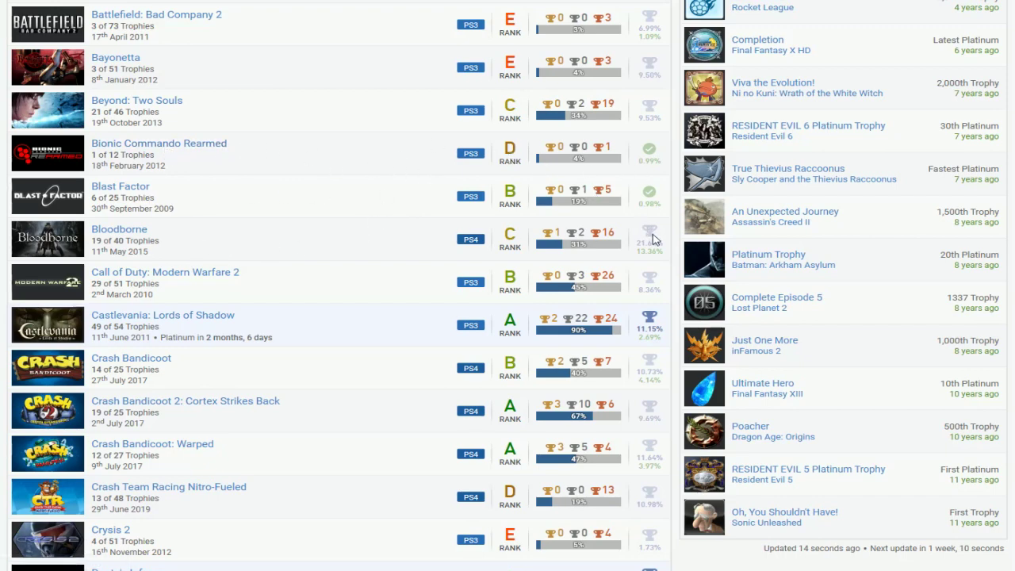
pyautogui.scroll(-1, 341, 277)
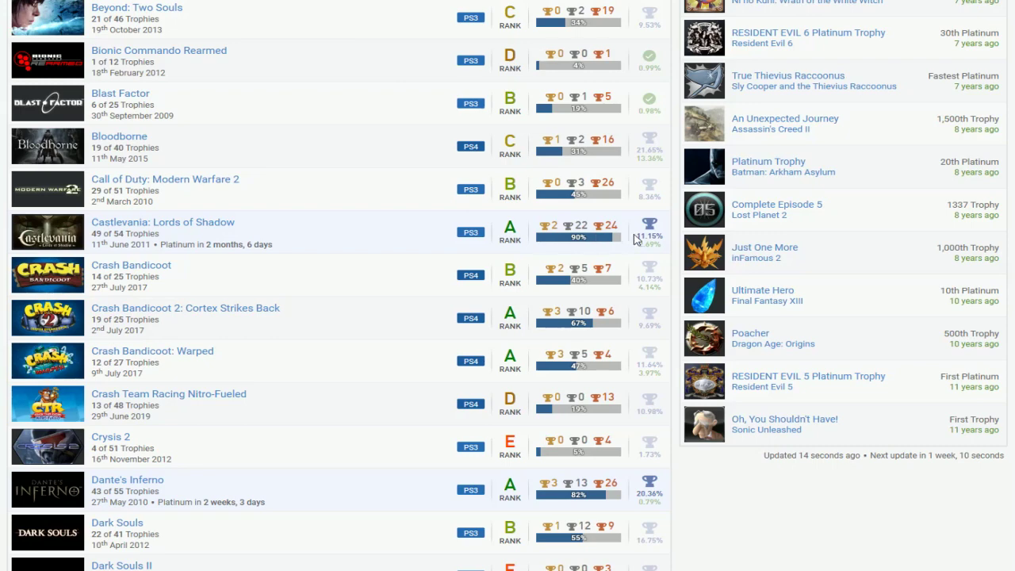
pyautogui.scroll(-1, 625, 240)
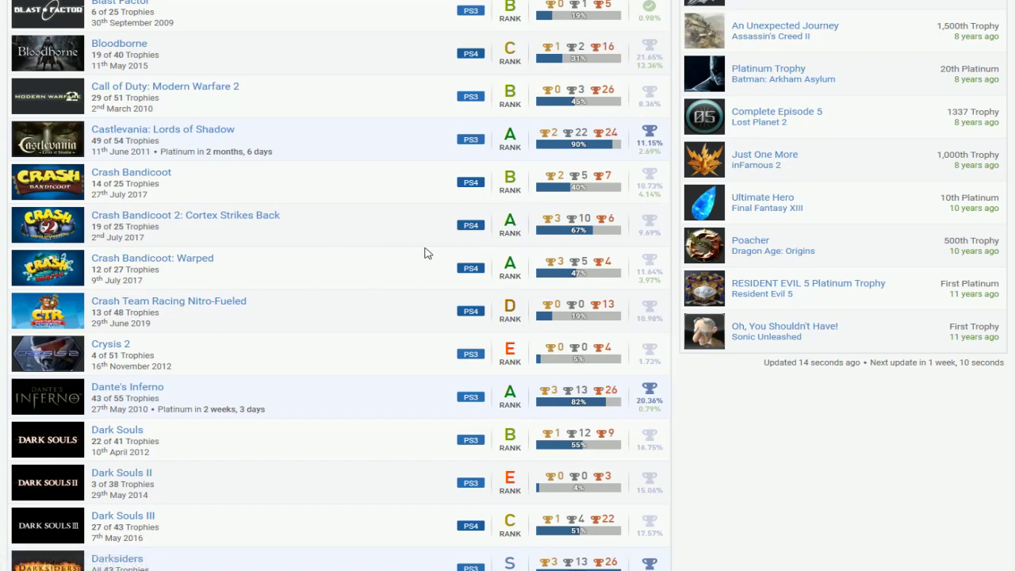
pyautogui.scroll(-1, 442, 231)
pyautogui.scroll(1, 612, 253)
pyautogui.scroll(-1, 446, 290)
pyautogui.scroll(1, 447, 289)
pyautogui.scroll(-2, 333, 371)
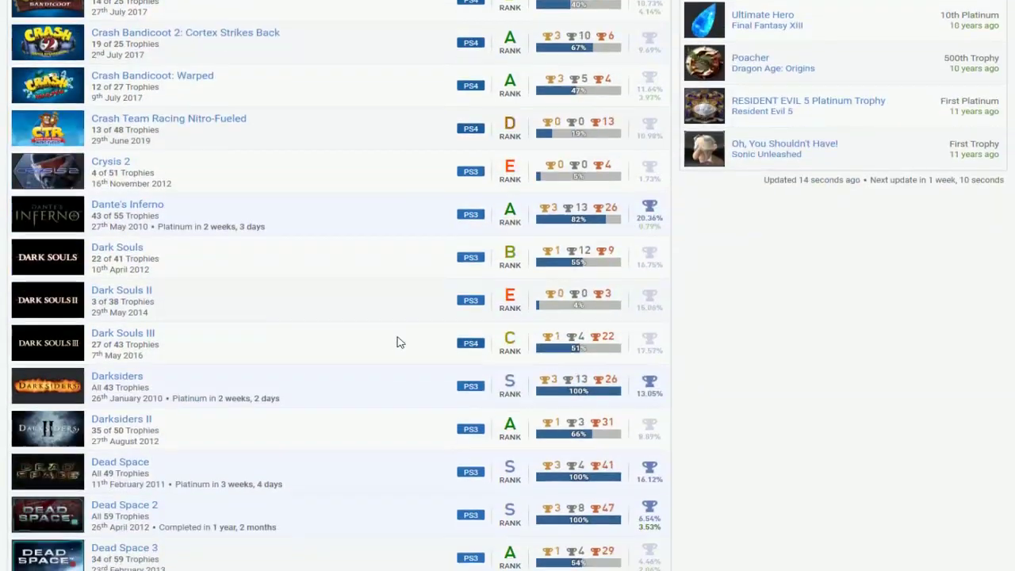
pyautogui.scroll(-1, 399, 342)
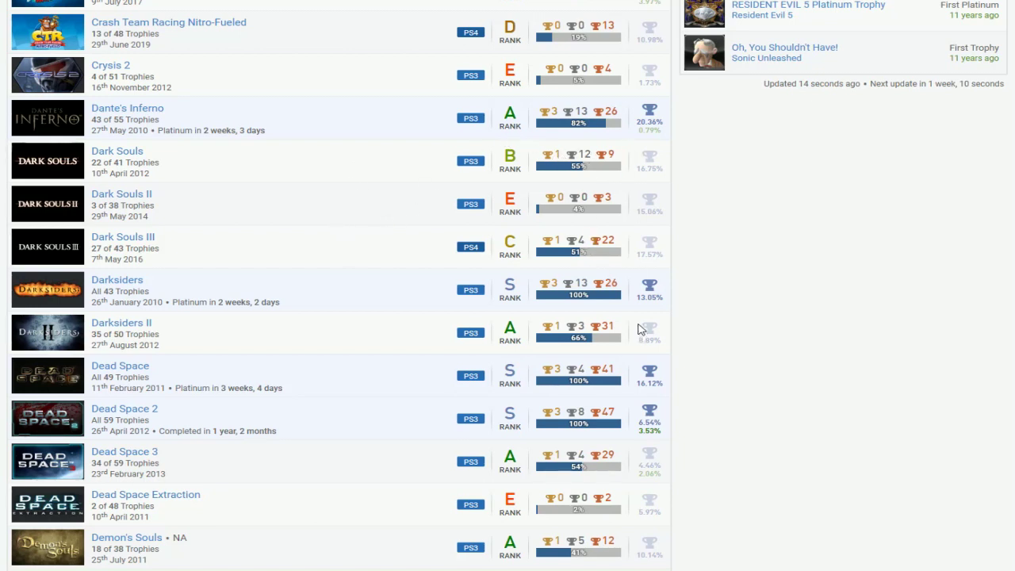
pyautogui.scroll(-1, 269, 290)
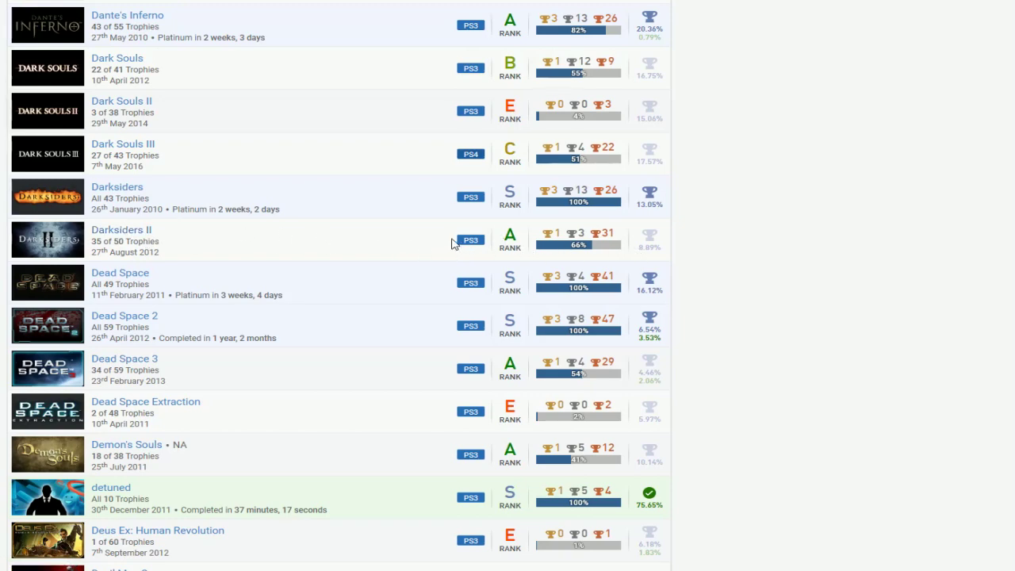
pyautogui.scroll(-1, 452, 242)
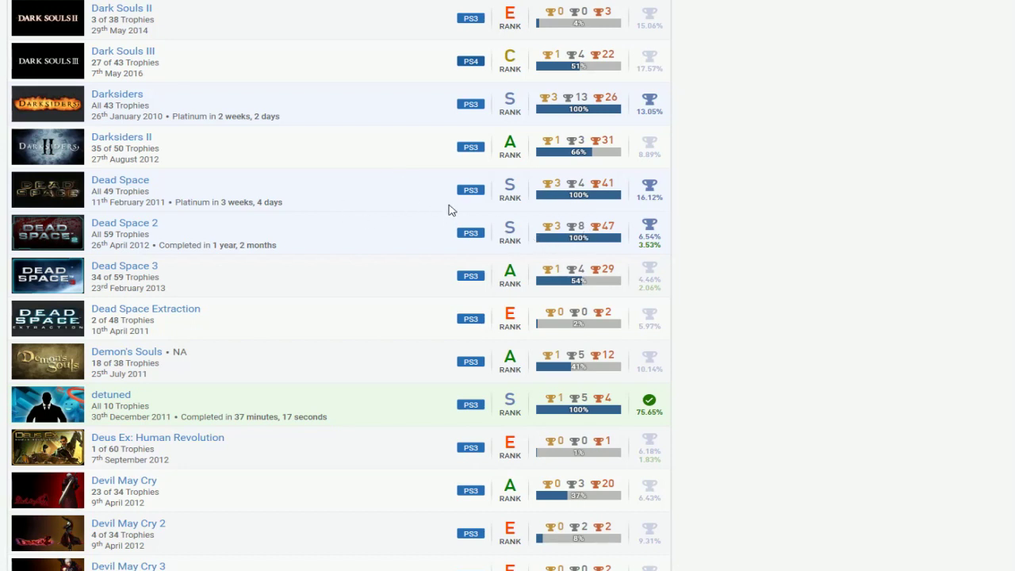
pyautogui.scroll(-1, 442, 222)
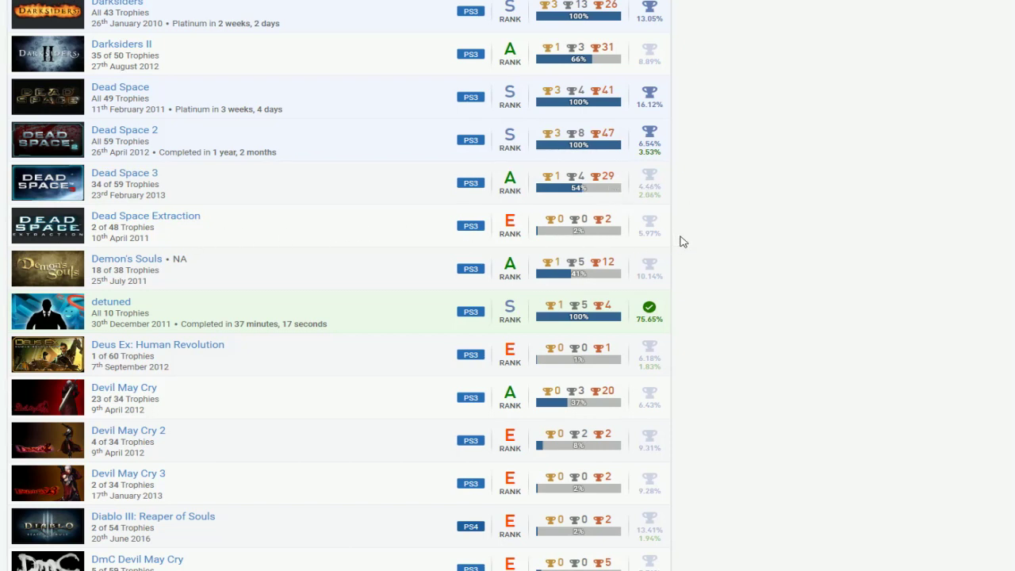
pyautogui.scroll(-1, 444, 224)
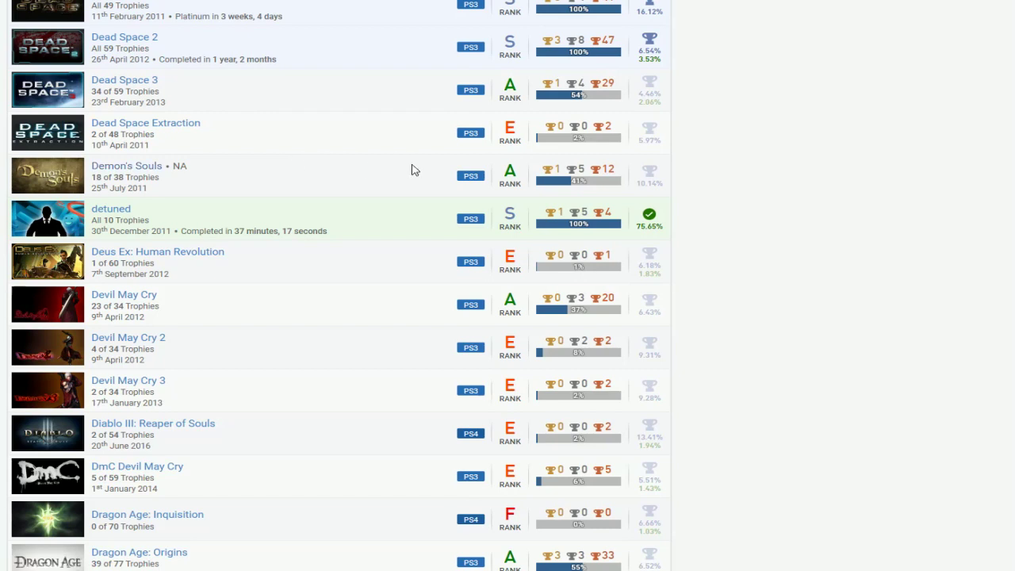
pyautogui.scroll(-1, 411, 171)
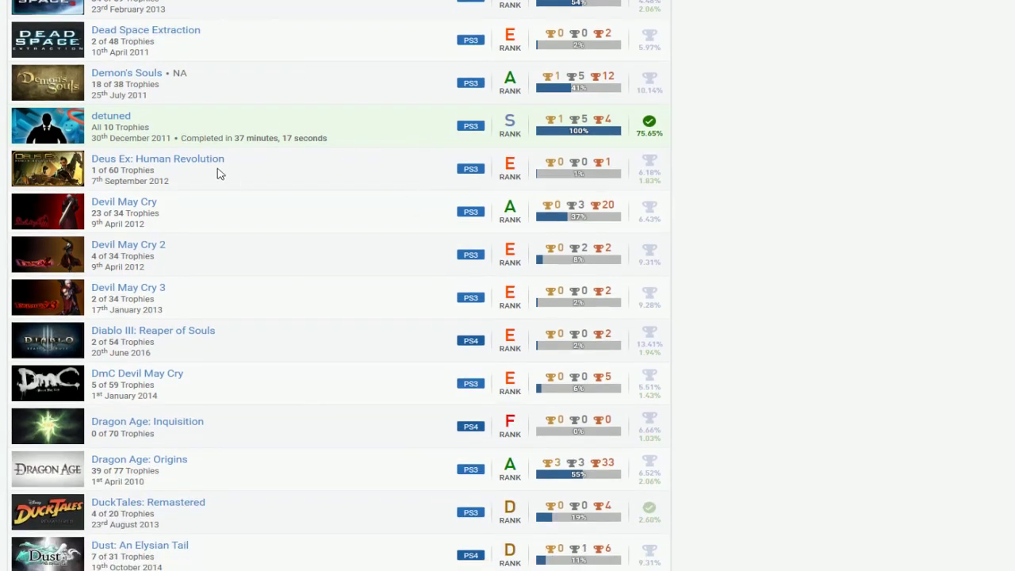
pyautogui.scroll(-1, 356, 156)
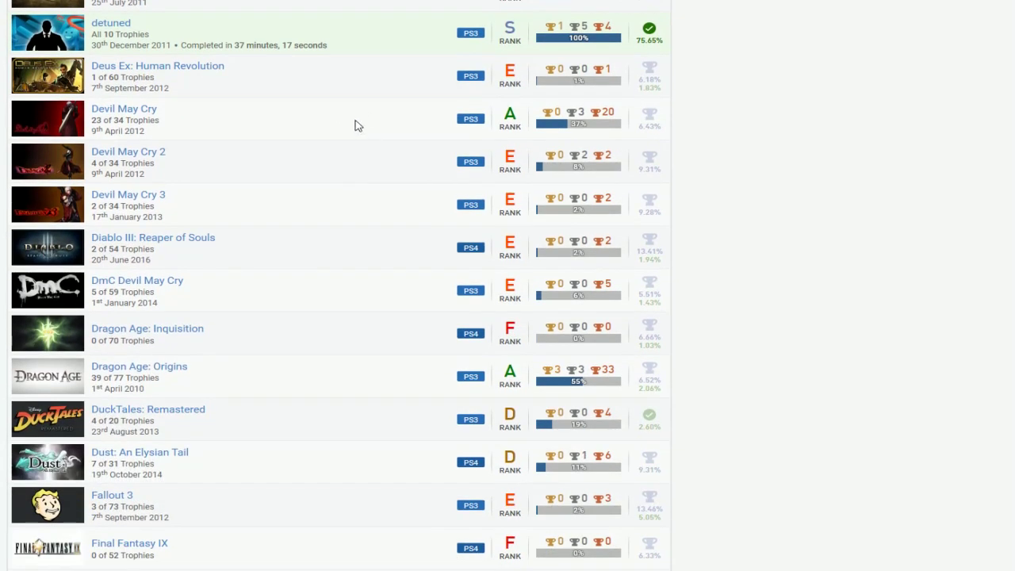
pyautogui.scroll(-1, 354, 123)
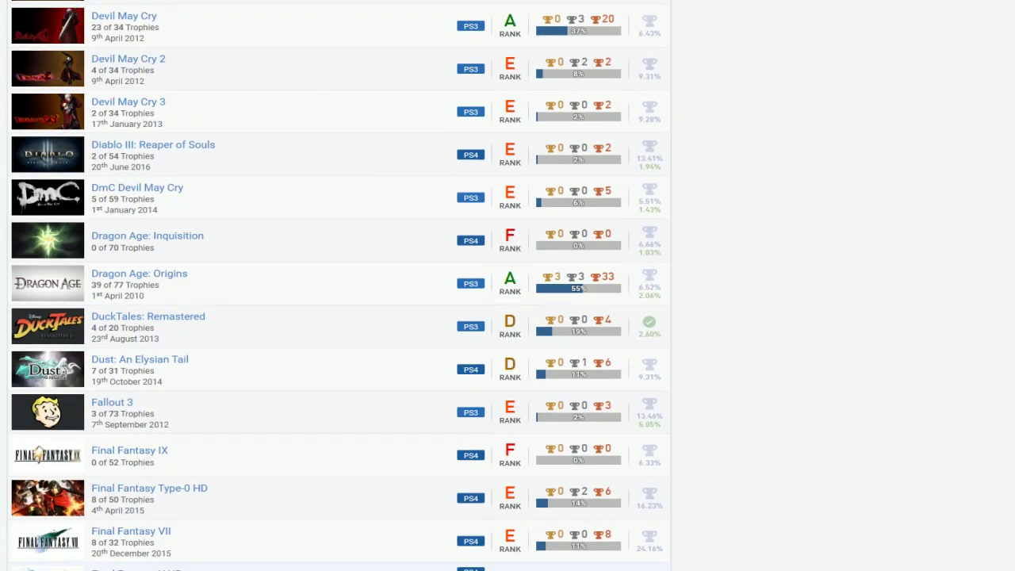
pyautogui.scroll(-1, 376, 19)
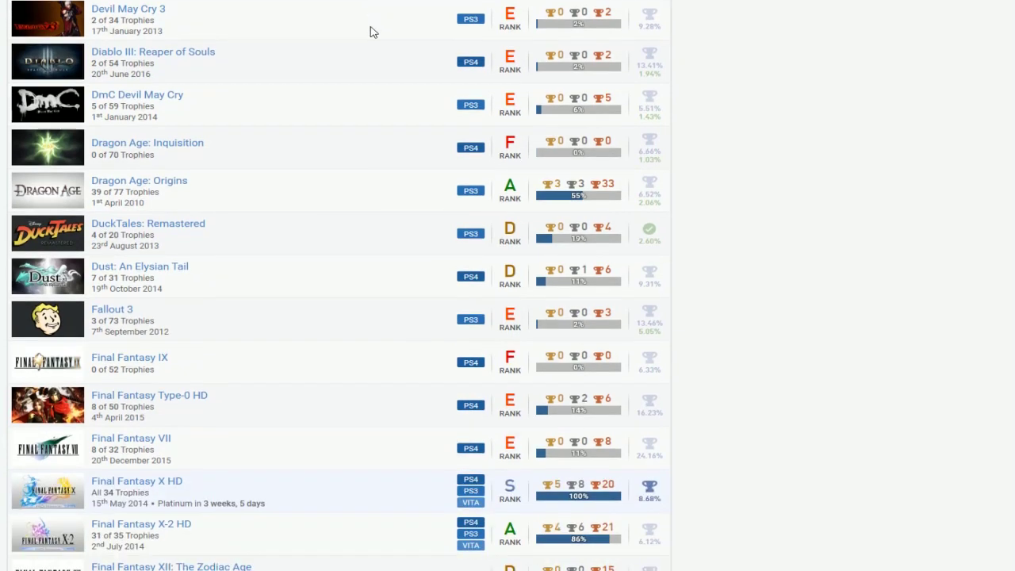
pyautogui.scroll(-1, 373, 29)
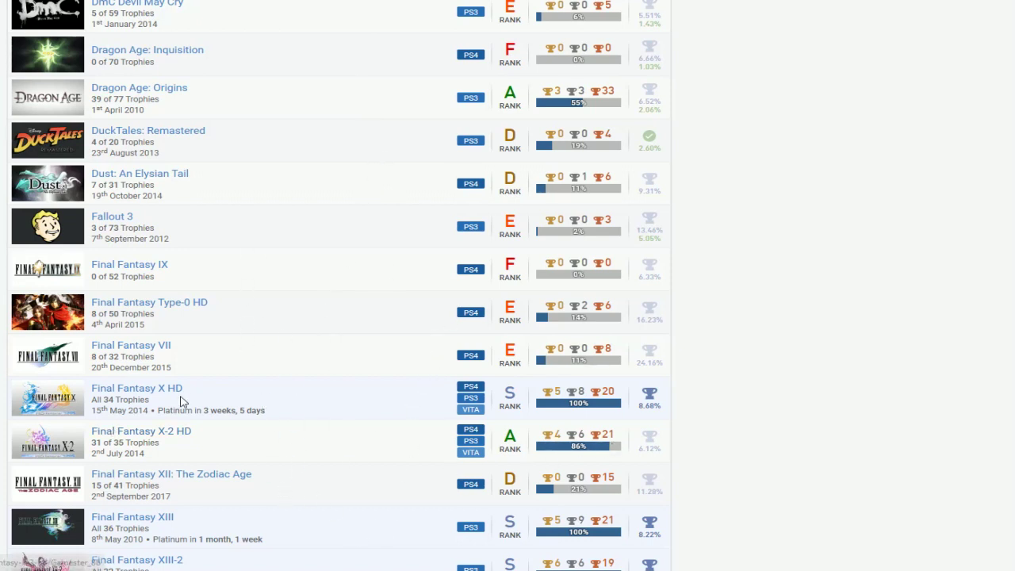
pyautogui.scroll(-1, 398, 403)
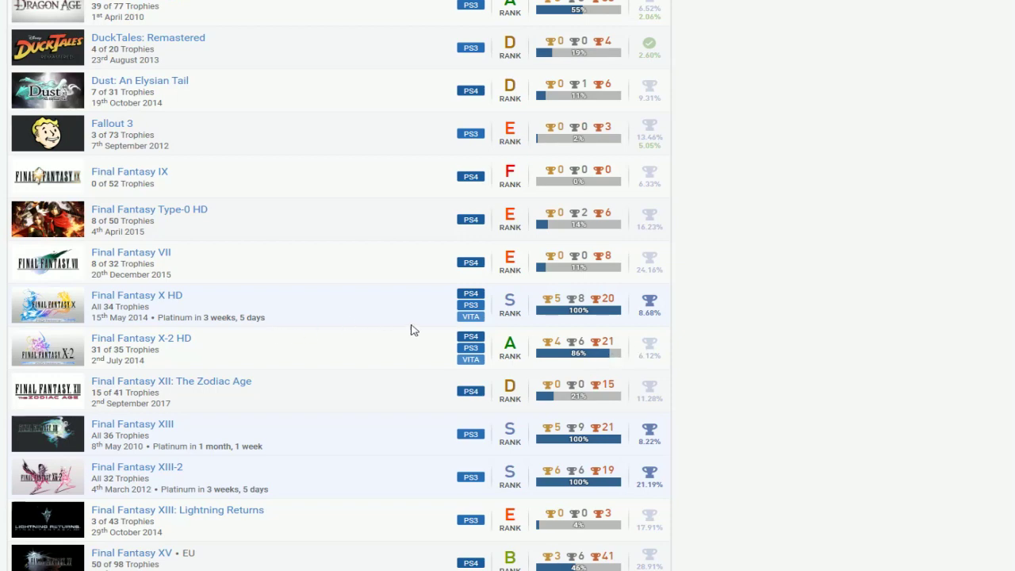
pyautogui.scroll(-2, 410, 330)
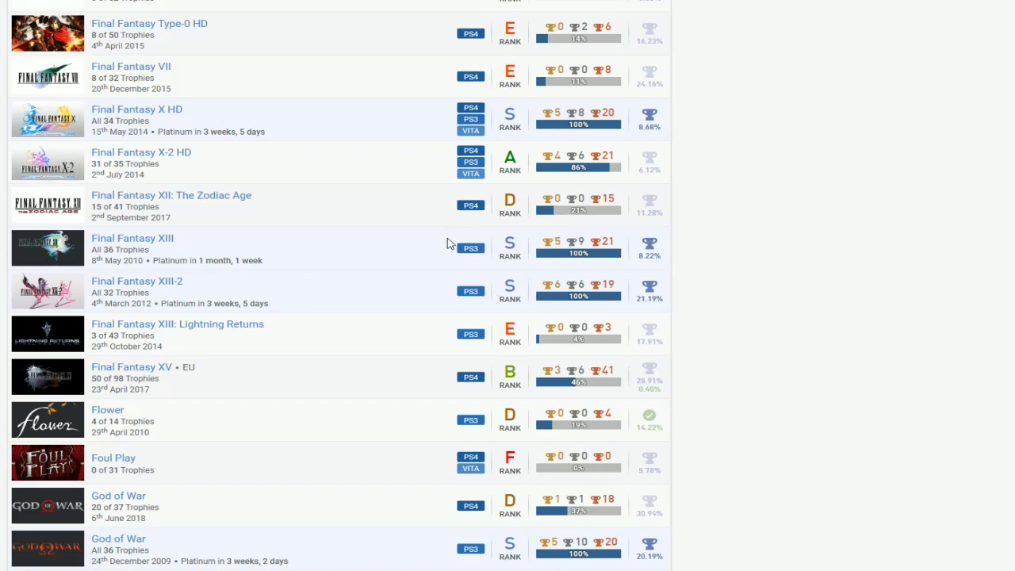
pyautogui.scroll(1, 472, 274)
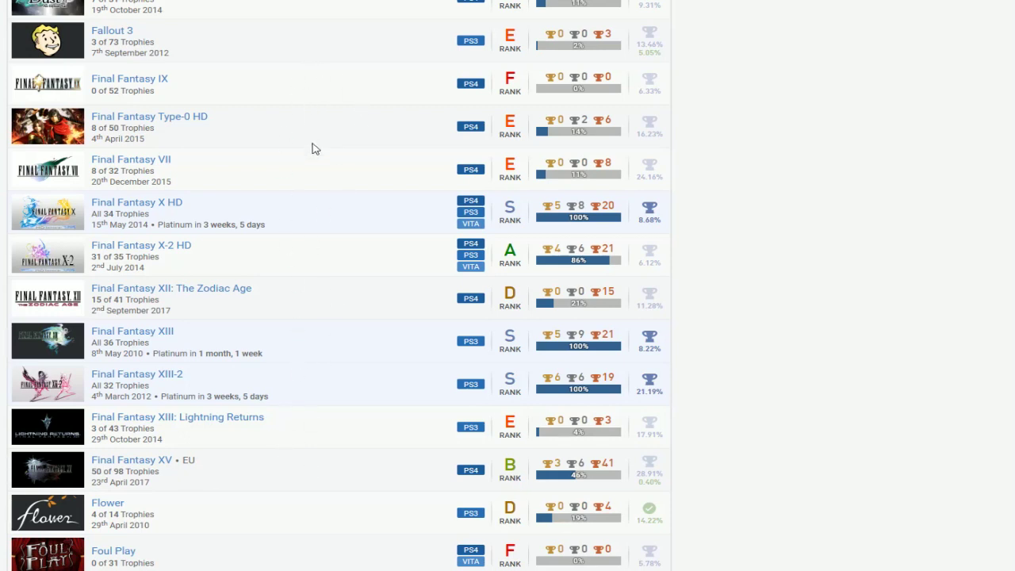
pyautogui.scroll(-1, 386, 301)
pyautogui.scroll(-1, 385, 297)
pyautogui.scroll(-1, 387, 250)
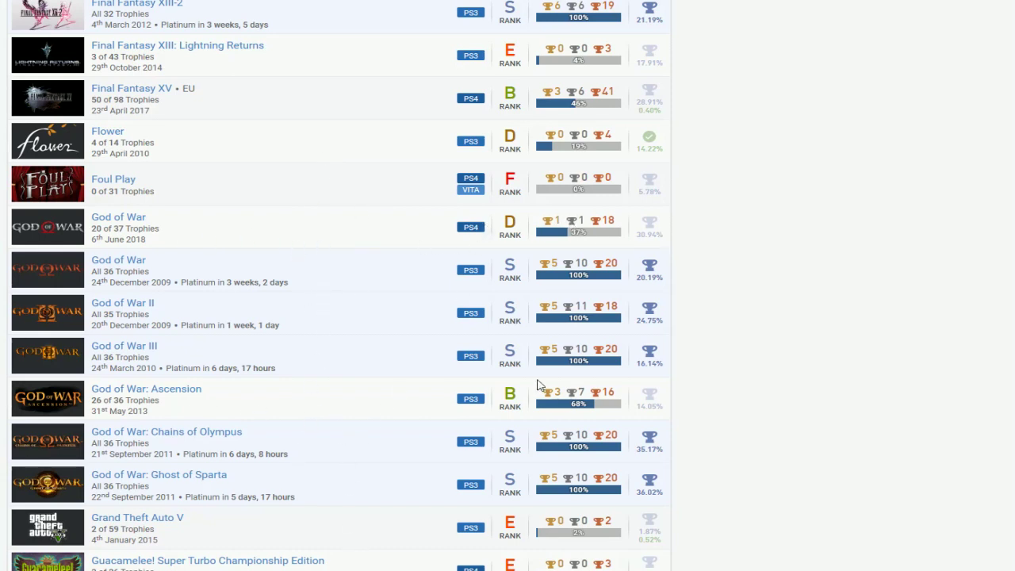
pyautogui.scroll(-2, 486, 398)
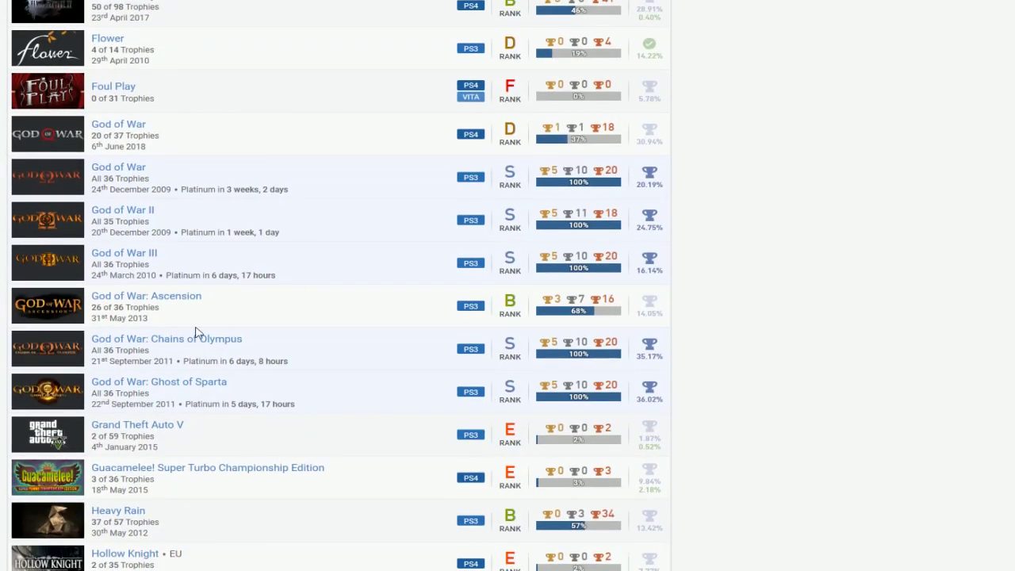
pyautogui.scroll(-2, 373, 305)
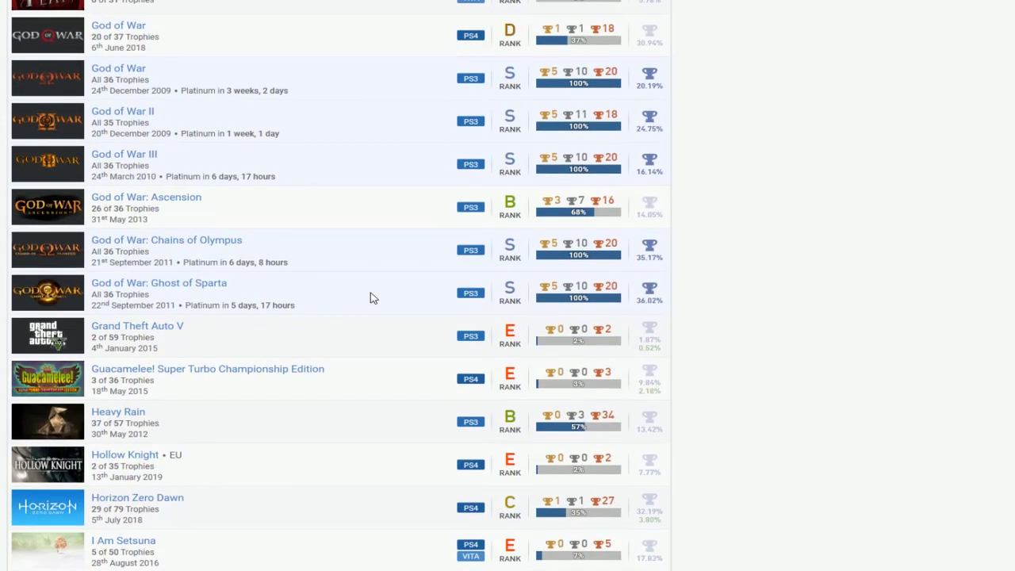
pyautogui.scroll(-2, 299, 286)
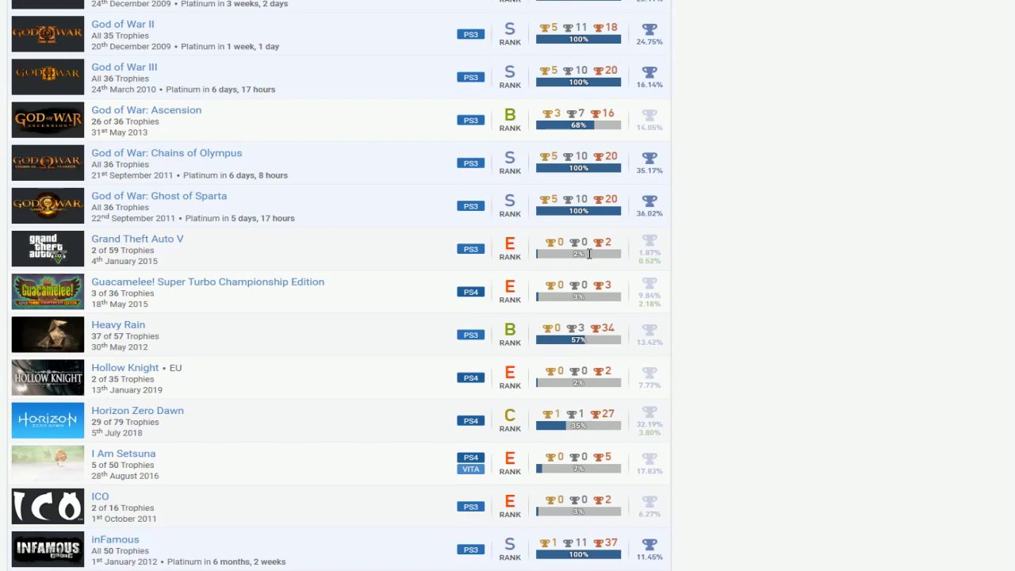
pyautogui.scroll(-2, 523, 255)
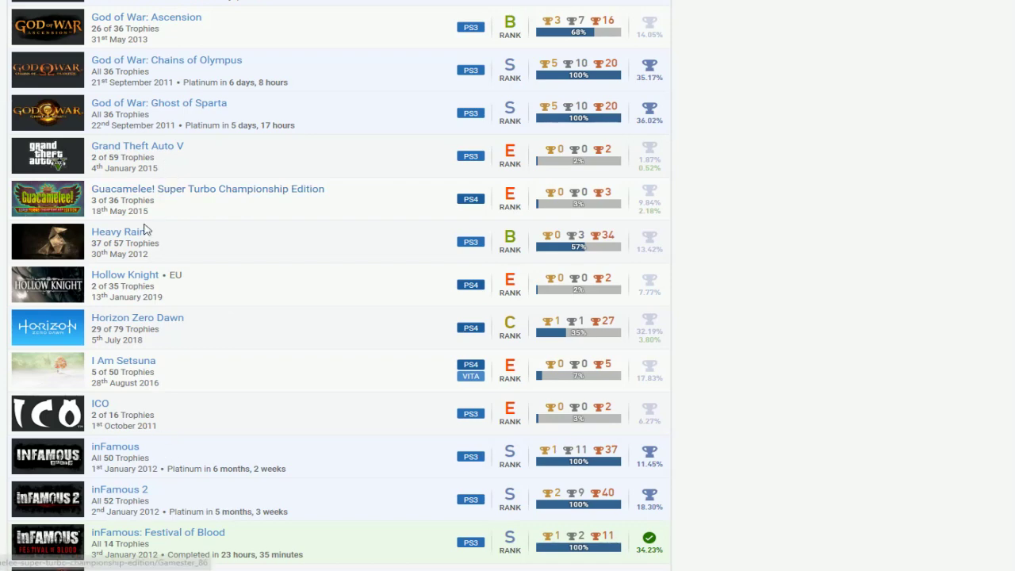
pyautogui.scroll(-4, 493, 250)
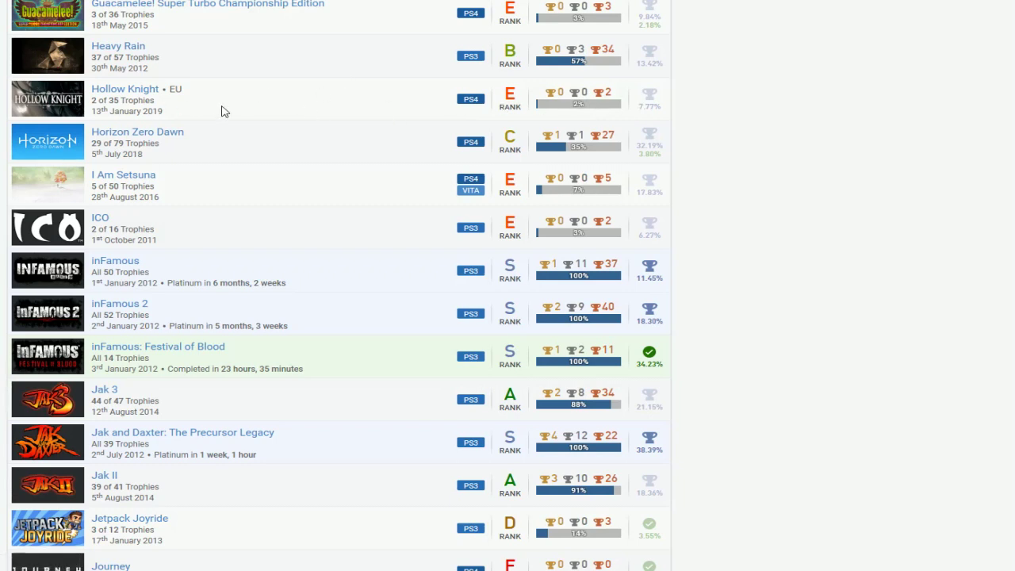
pyautogui.scroll(-2, 487, 143)
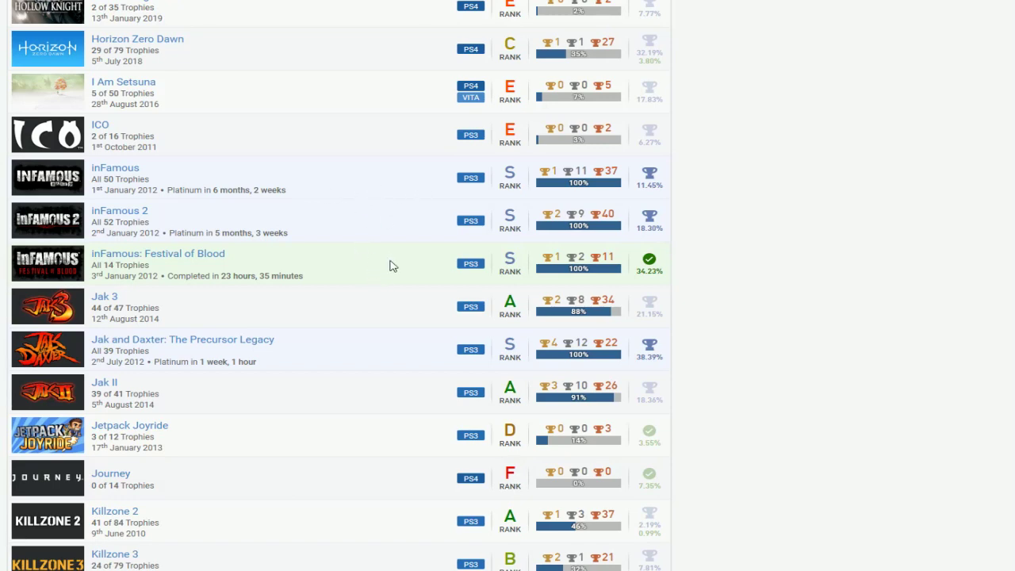
pyautogui.scroll(-4, 399, 183)
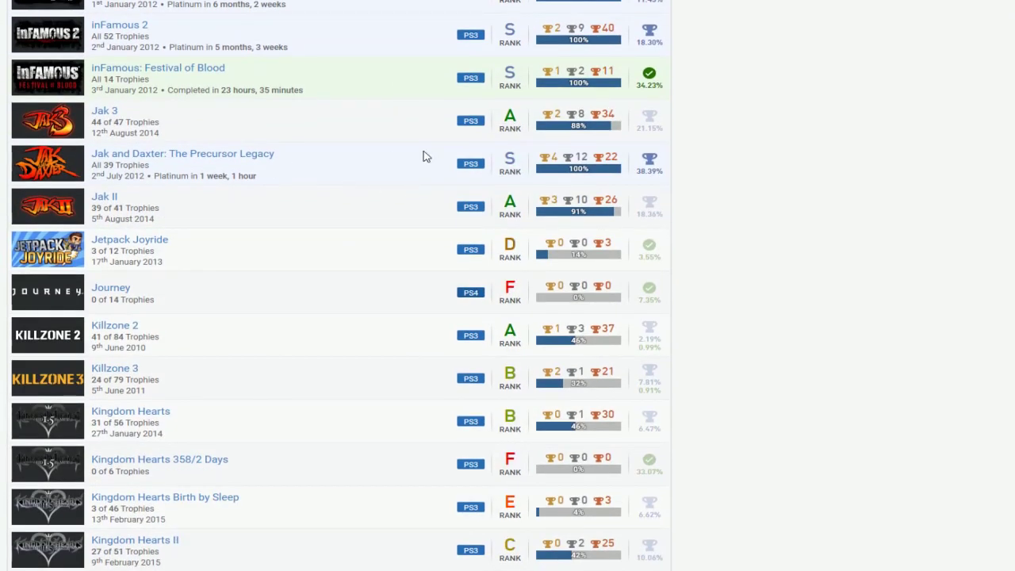
pyautogui.scroll(2, 380, 172)
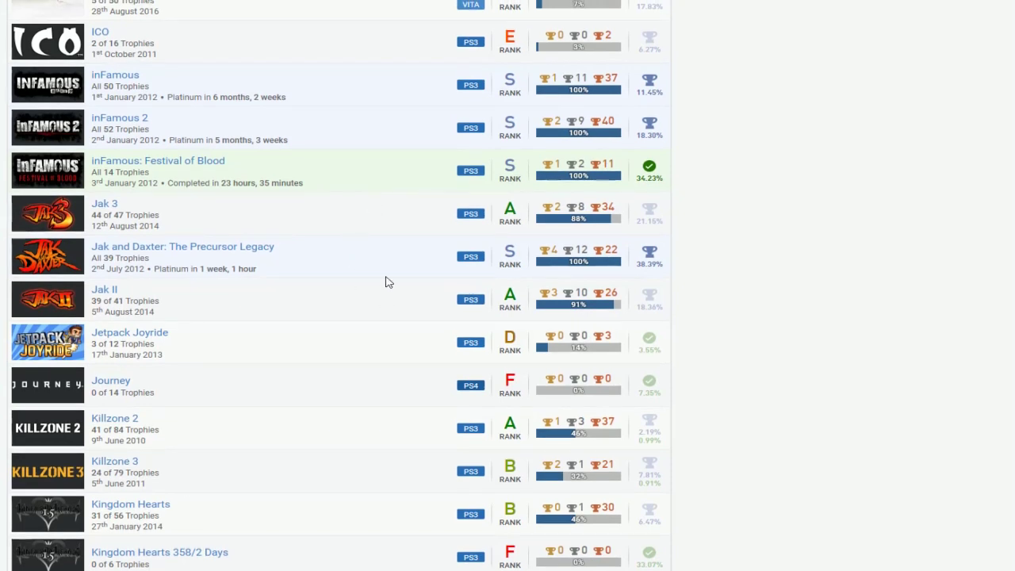
pyautogui.scroll(-4, 405, 235)
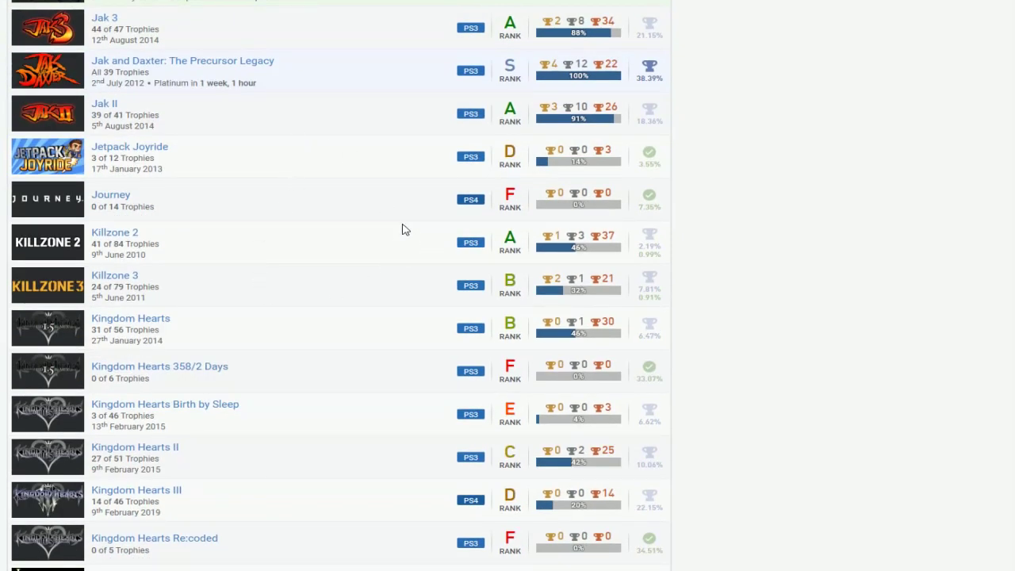
pyautogui.scroll(-2, 355, 158)
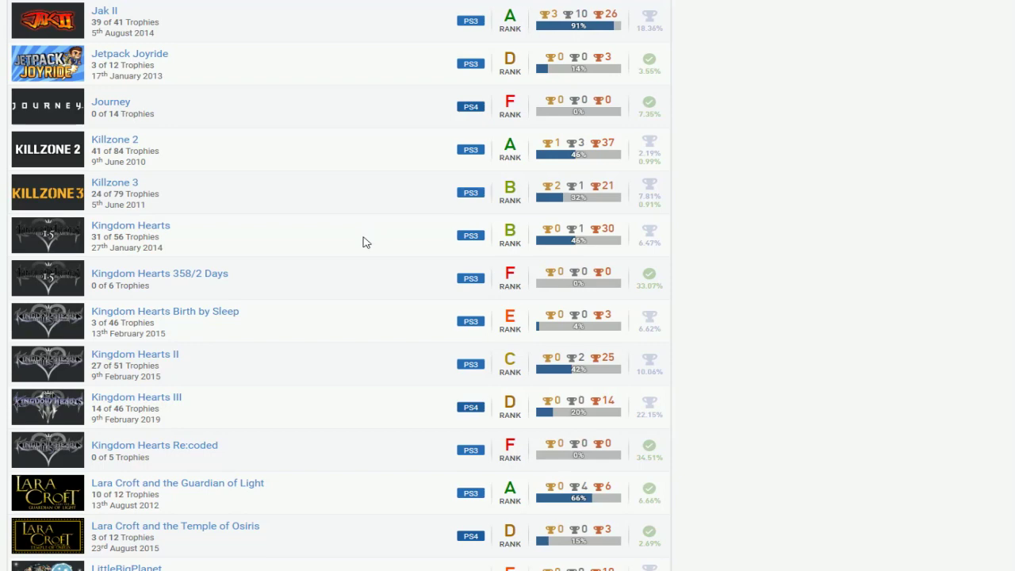
pyautogui.scroll(-1, 346, 192)
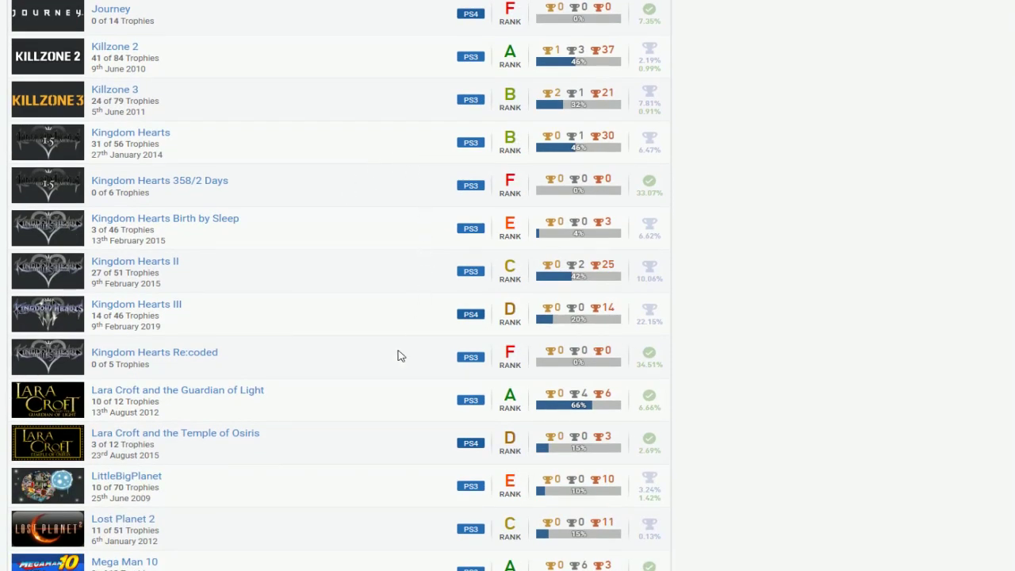
pyautogui.scroll(-1, 377, 179)
pyautogui.scroll(-1, 380, 192)
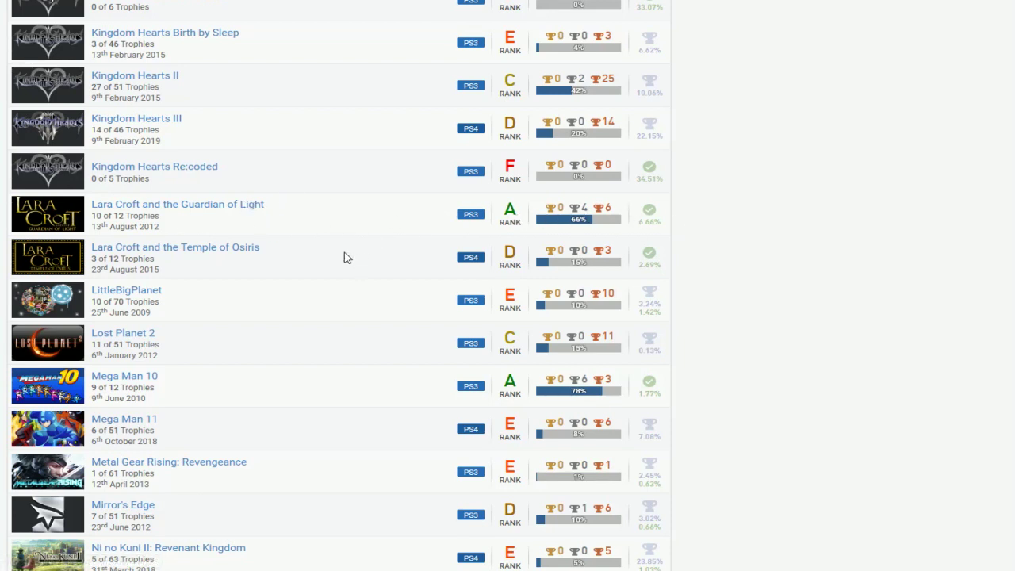
pyautogui.scroll(-1, 374, 242)
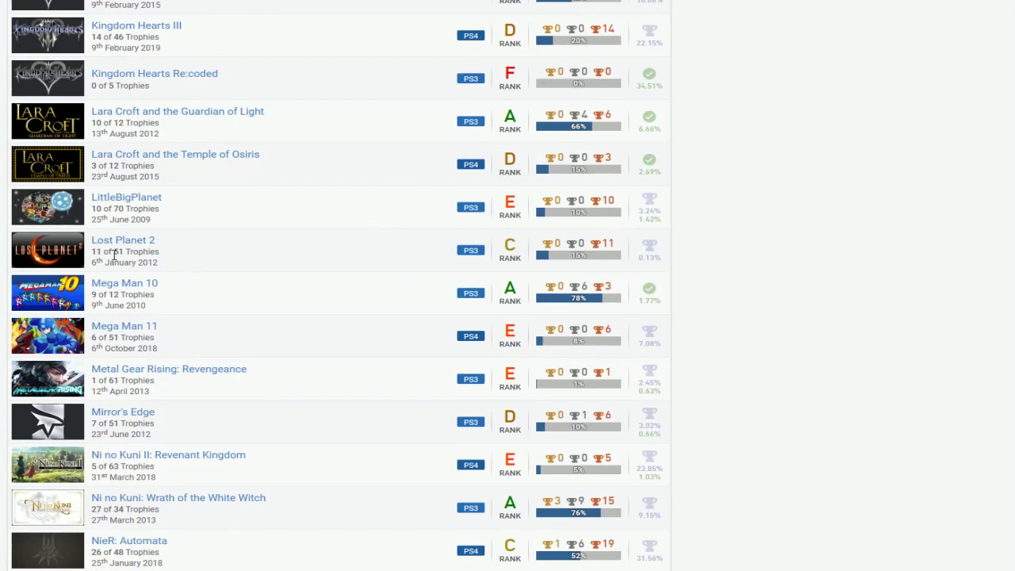
pyautogui.scroll(-1, 381, 252)
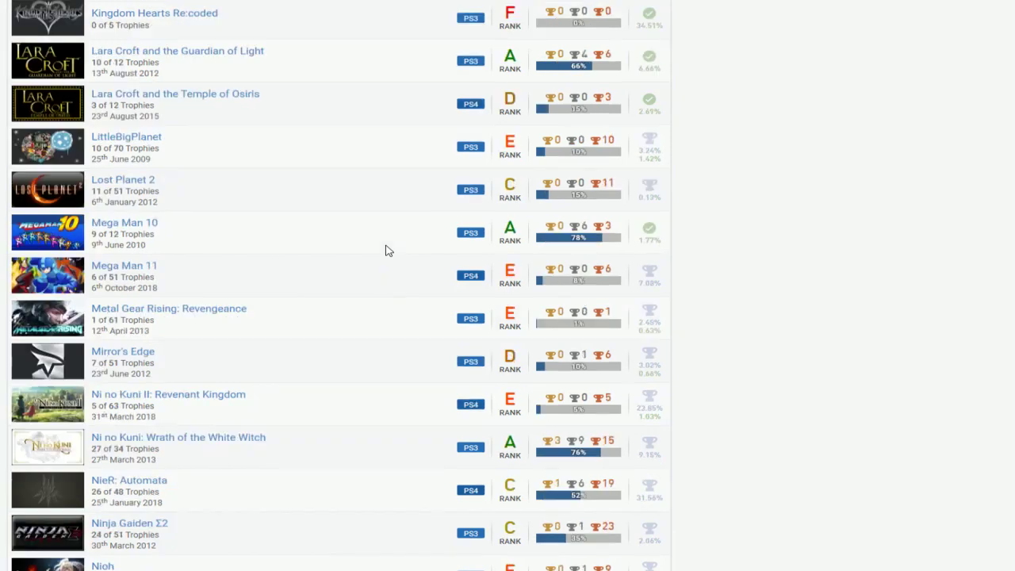
pyautogui.scroll(-1, 392, 237)
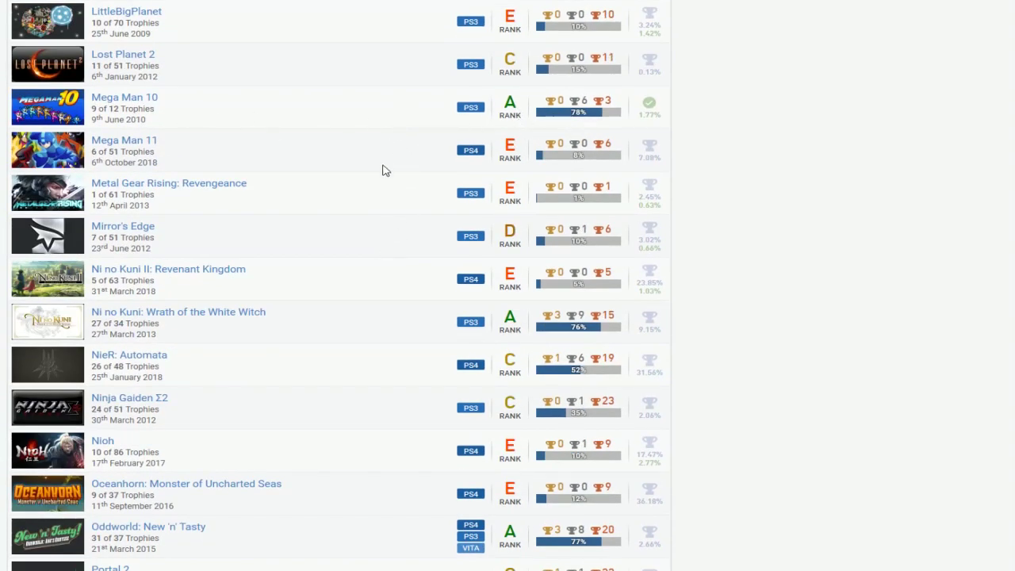
pyautogui.scroll(-1, 419, 161)
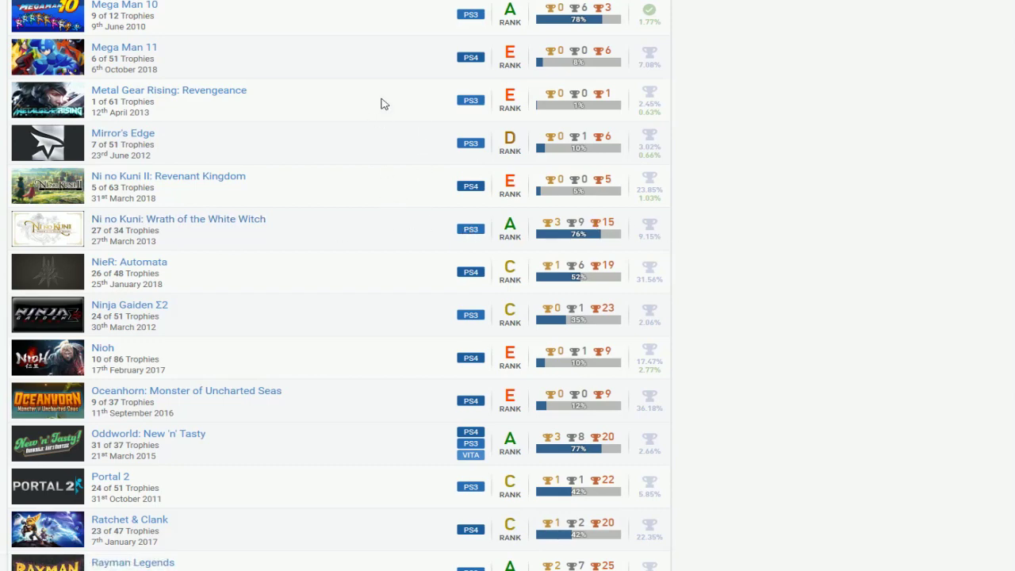
pyautogui.scroll(-1, 389, 203)
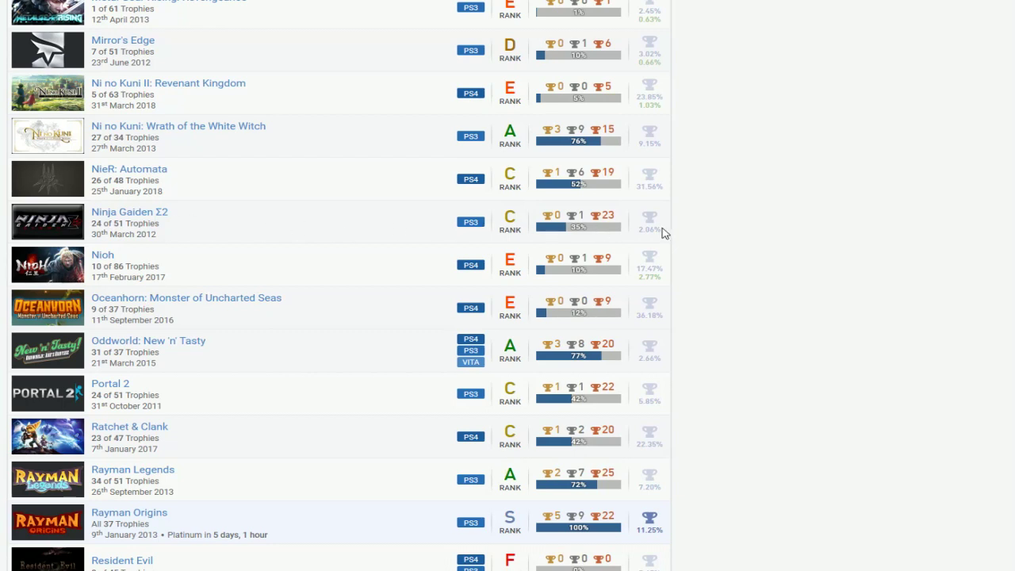
pyautogui.scroll(-1, 390, 230)
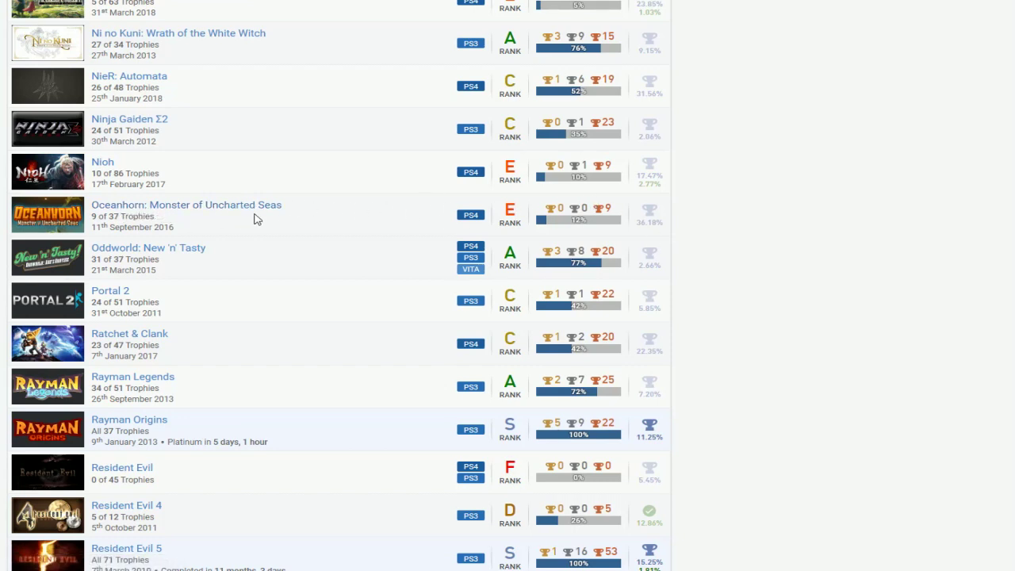
pyautogui.scroll(-2, 380, 222)
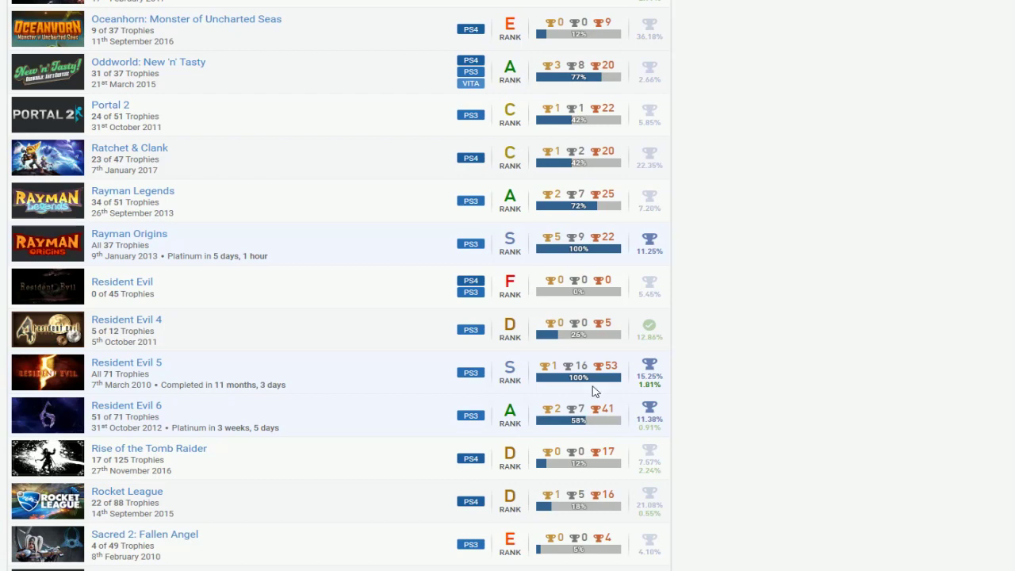
pyautogui.scroll(-2, 375, 341)
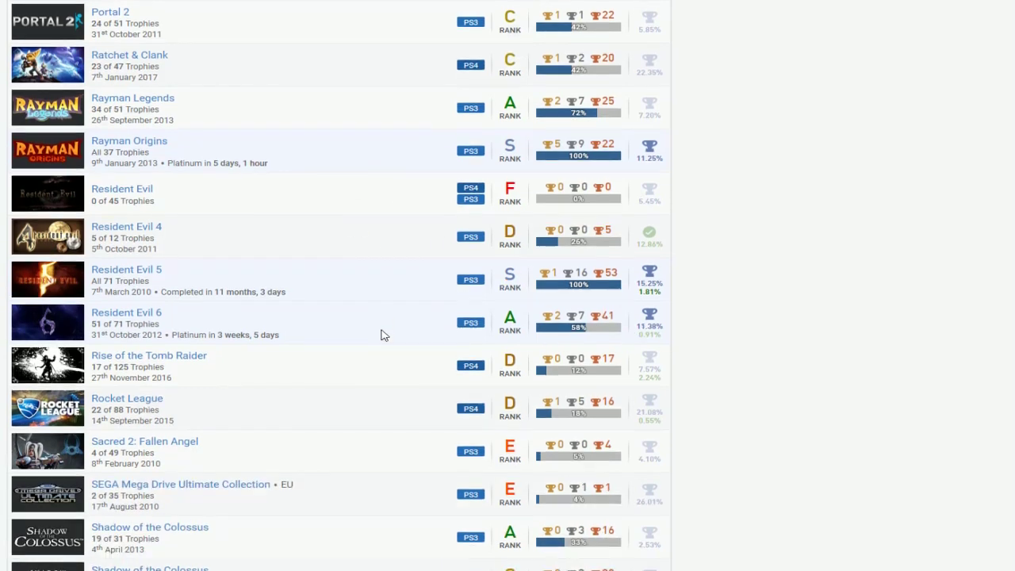
pyautogui.scroll(2, 383, 335)
pyautogui.scroll(-1, 355, 317)
pyautogui.scroll(-1, 363, 214)
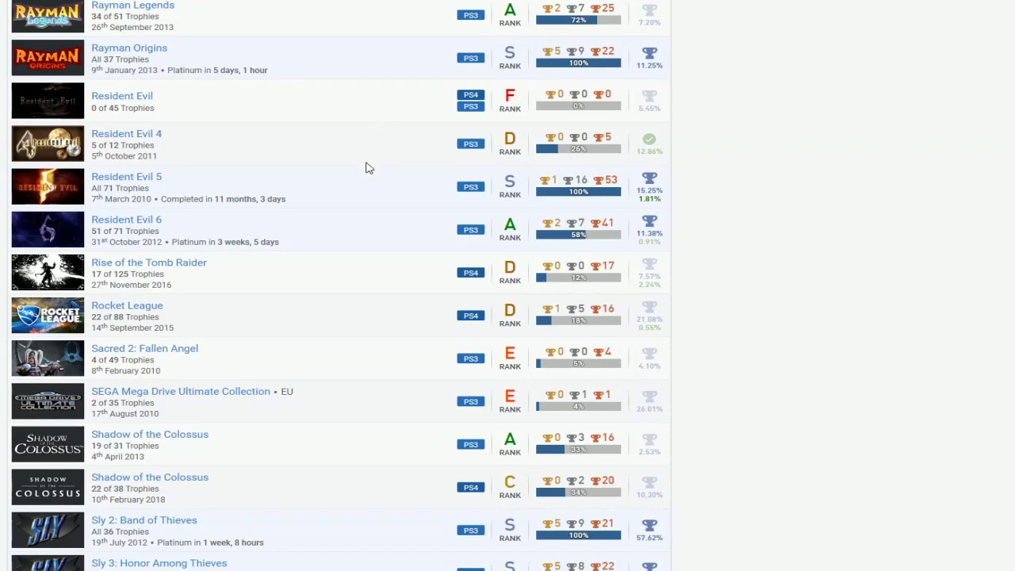
pyautogui.scroll(1, 344, 312)
pyautogui.scroll(-1, 320, 316)
pyautogui.scroll(-2, 320, 316)
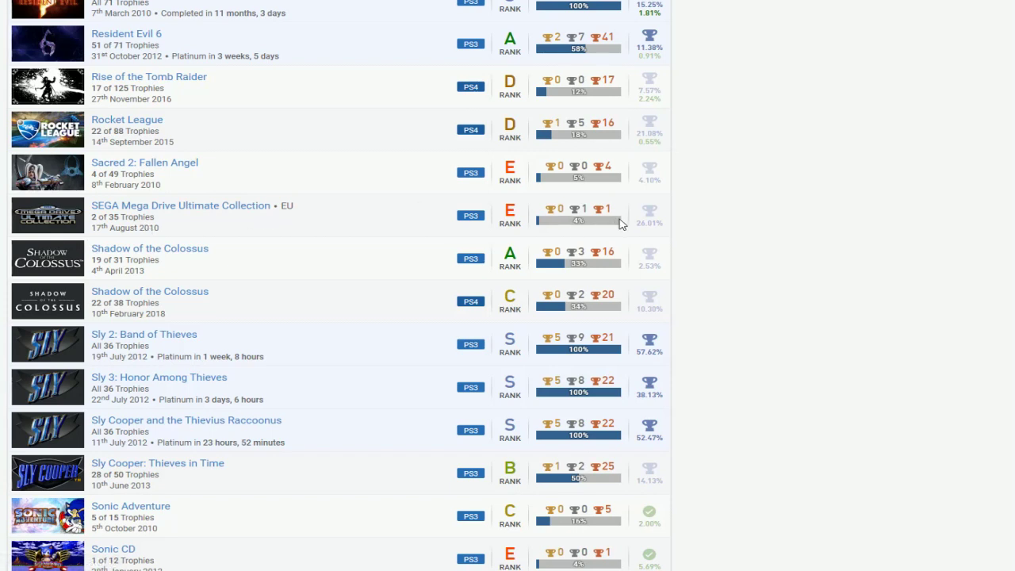
pyautogui.scroll(-1, 367, 231)
pyautogui.scroll(-1, 367, 231)
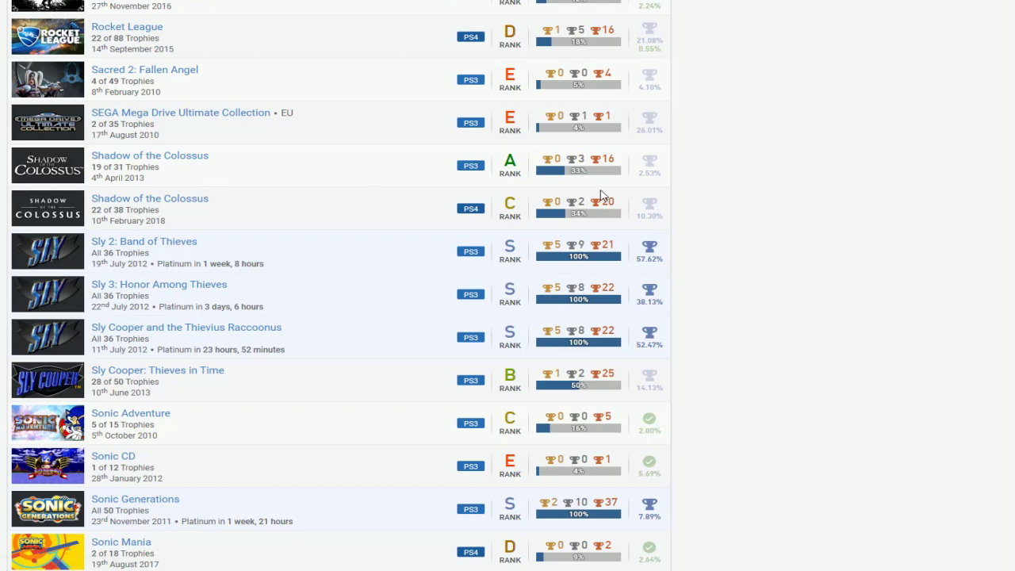
pyautogui.scroll(-2, 383, 188)
pyautogui.scroll(-2, 283, 104)
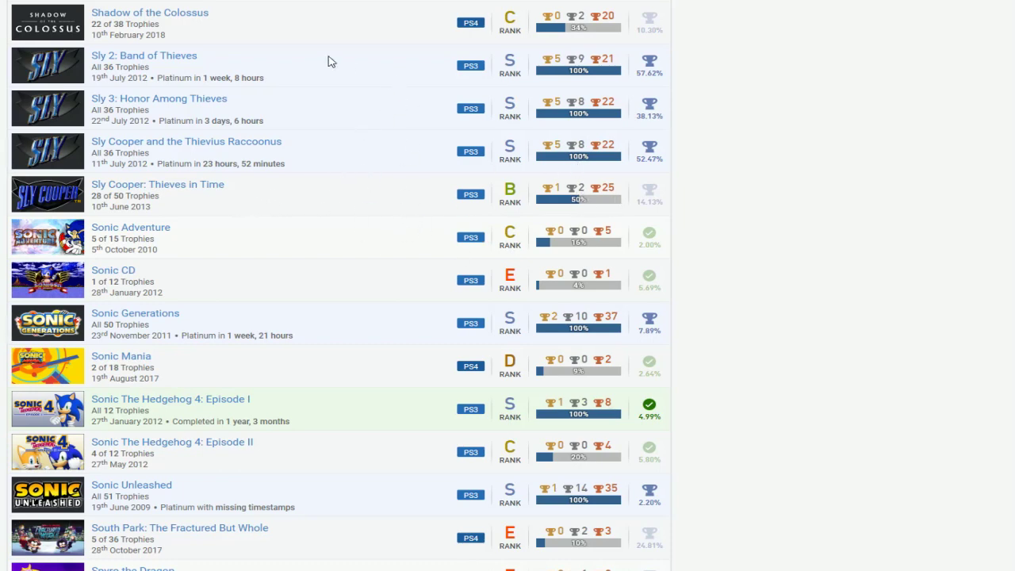
pyautogui.scroll(-1, 345, 190)
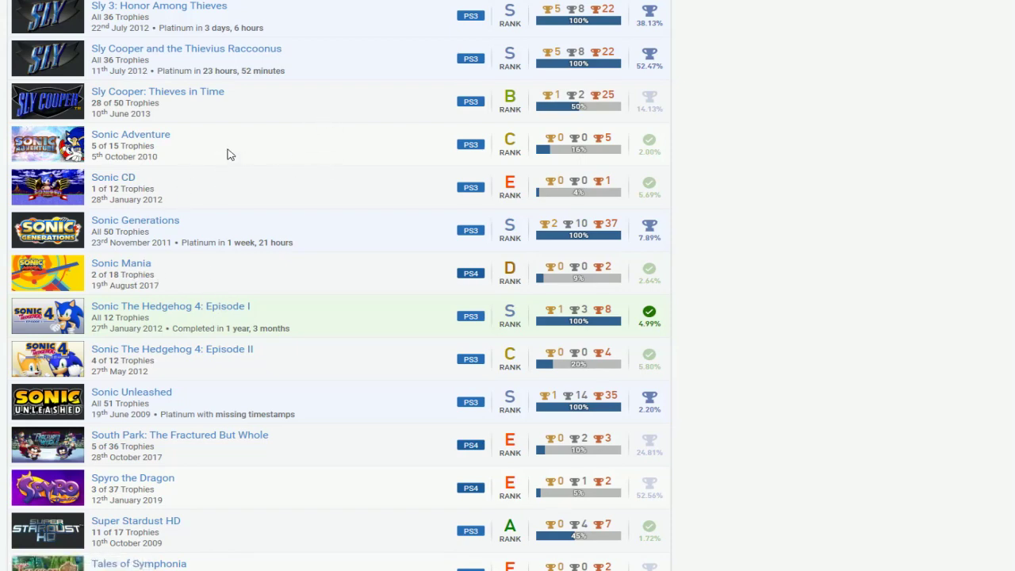
pyautogui.scroll(-1, 389, 220)
pyautogui.scroll(-2, 390, 220)
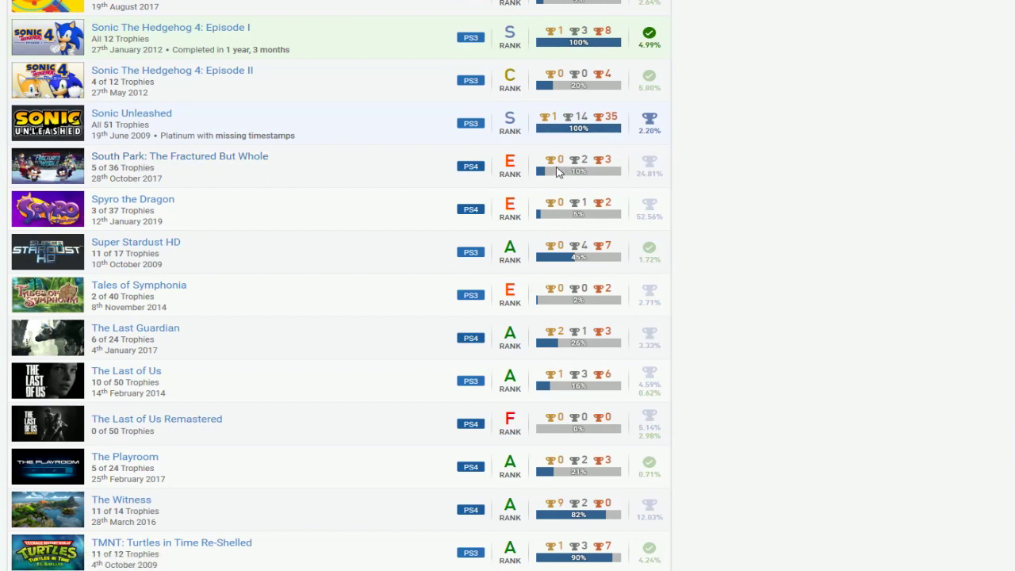
pyautogui.scroll(-1, 438, 175)
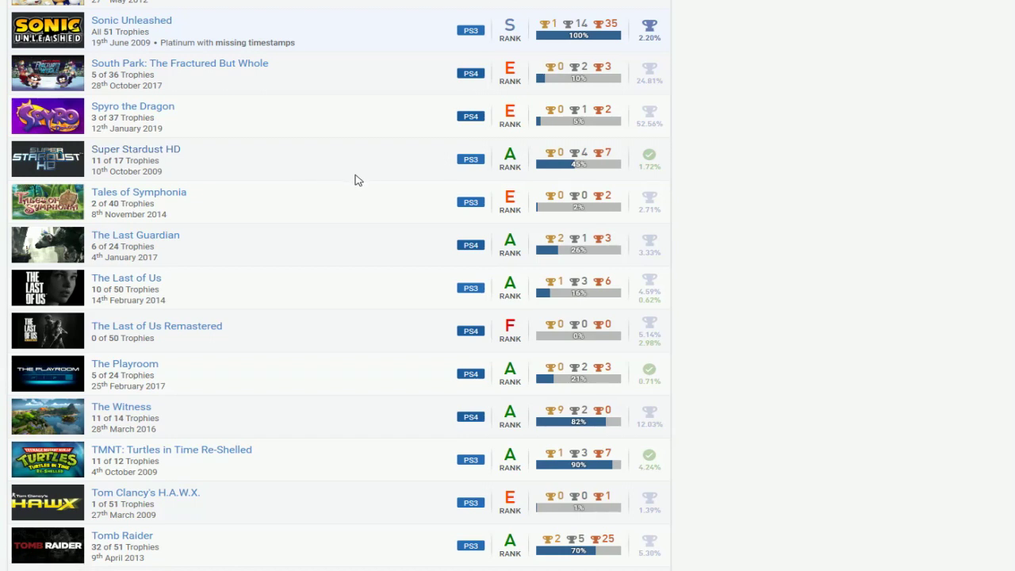
pyautogui.scroll(-2, 356, 199)
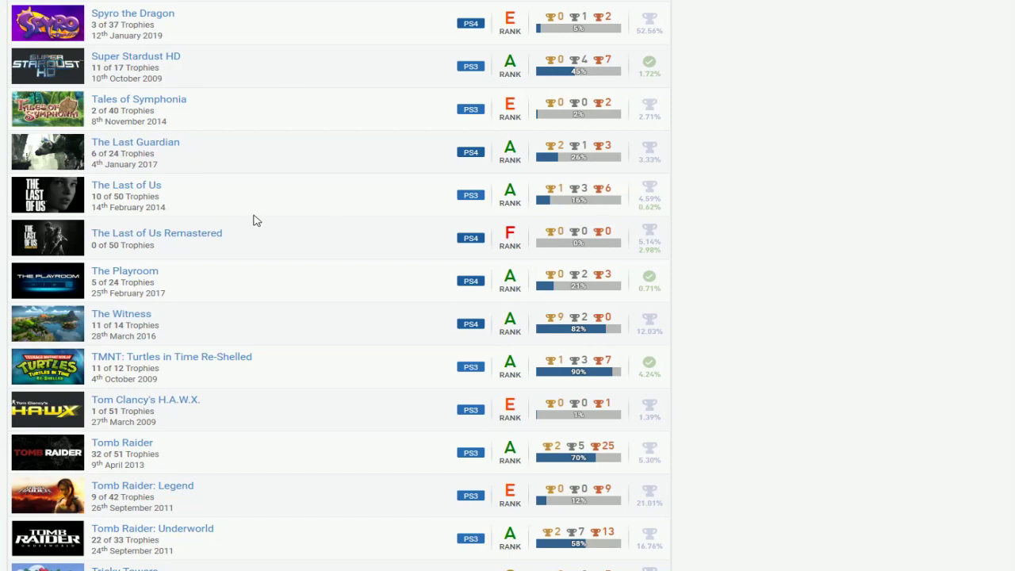
pyautogui.scroll(-2, 360, 197)
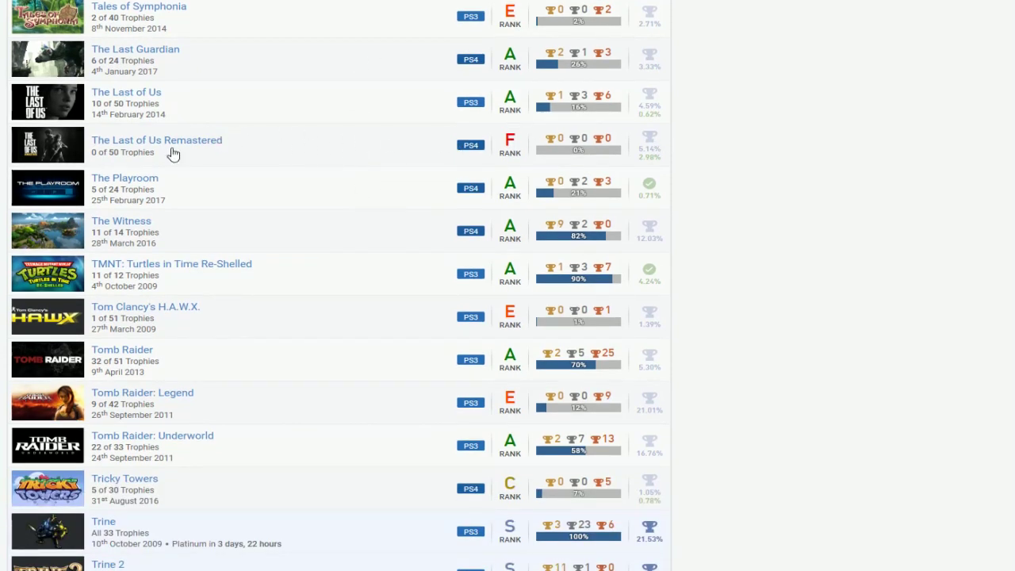
pyautogui.scroll(-2, 380, 185)
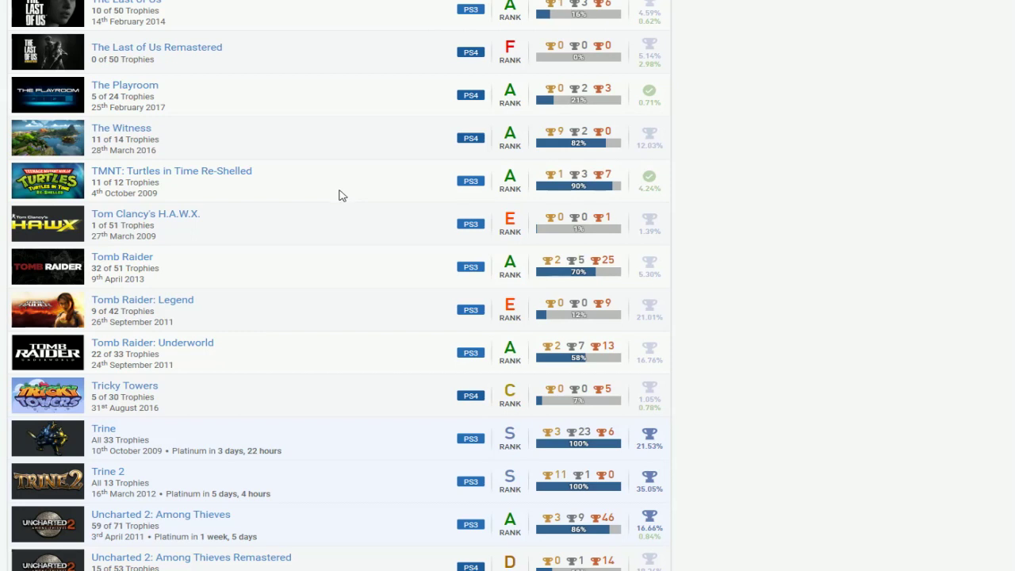
pyautogui.scroll(-2, 333, 224)
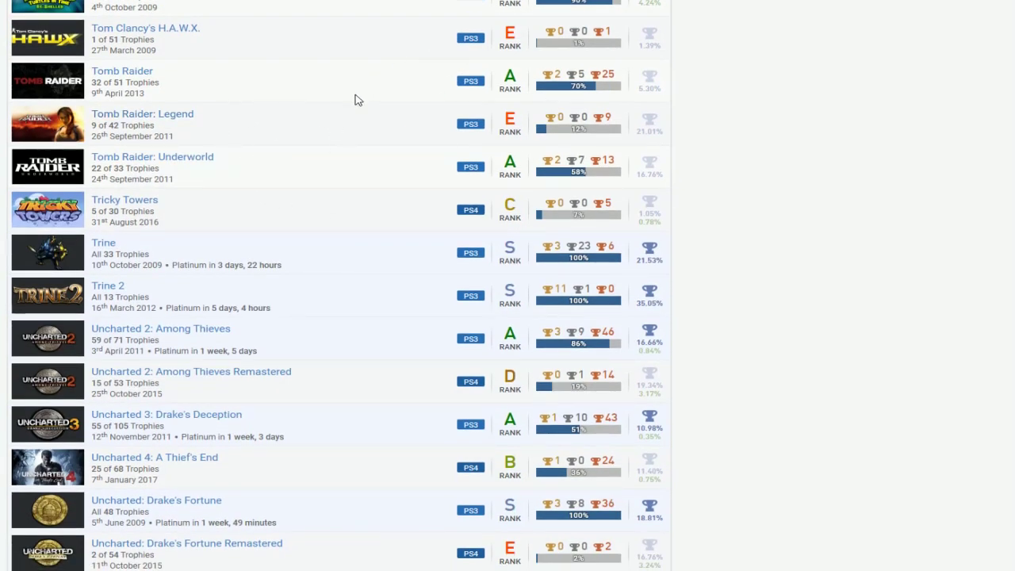
pyautogui.scroll(-1, 355, 143)
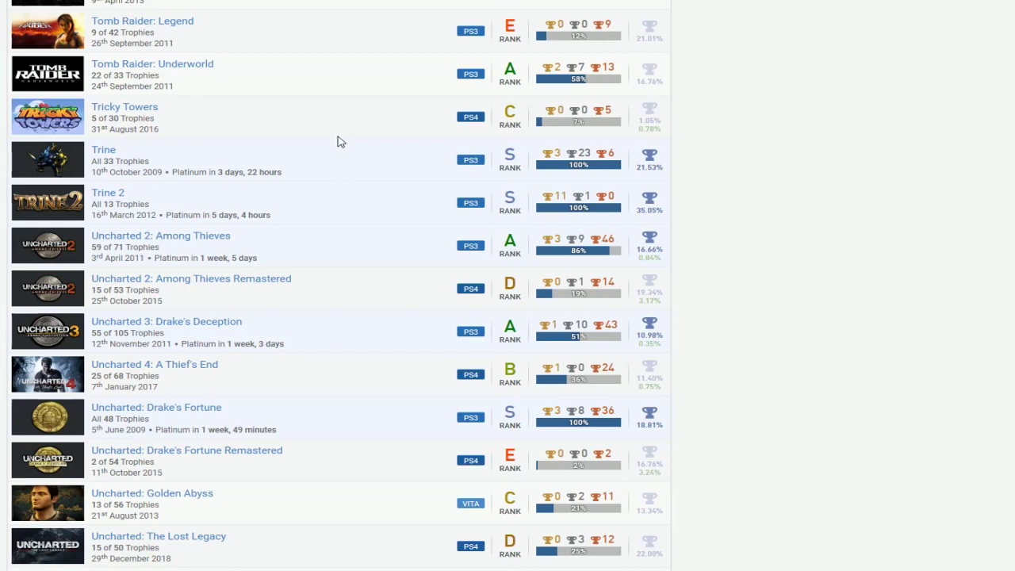
pyautogui.scroll(-1, 355, 136)
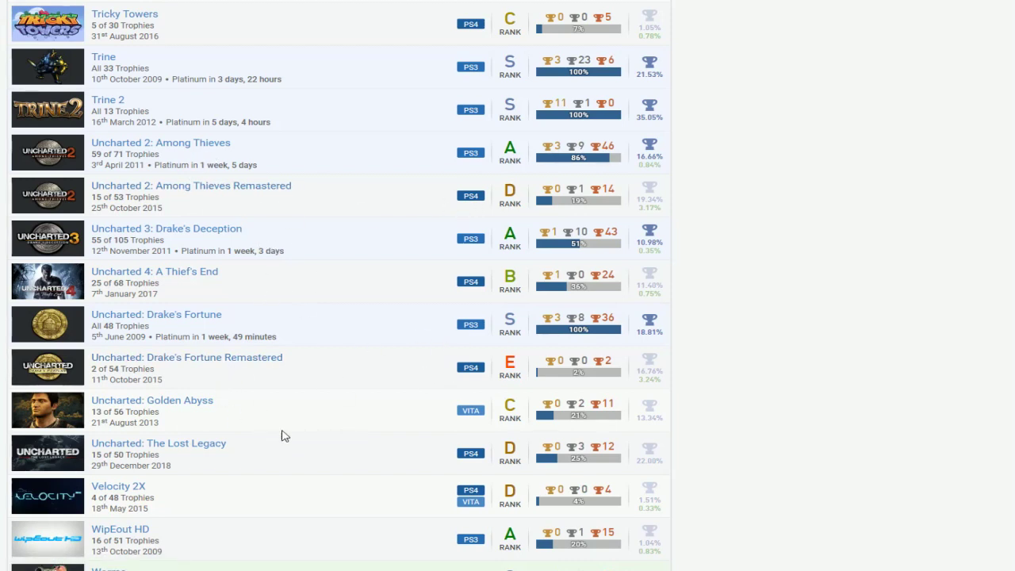
pyautogui.scroll(-1, 517, 404)
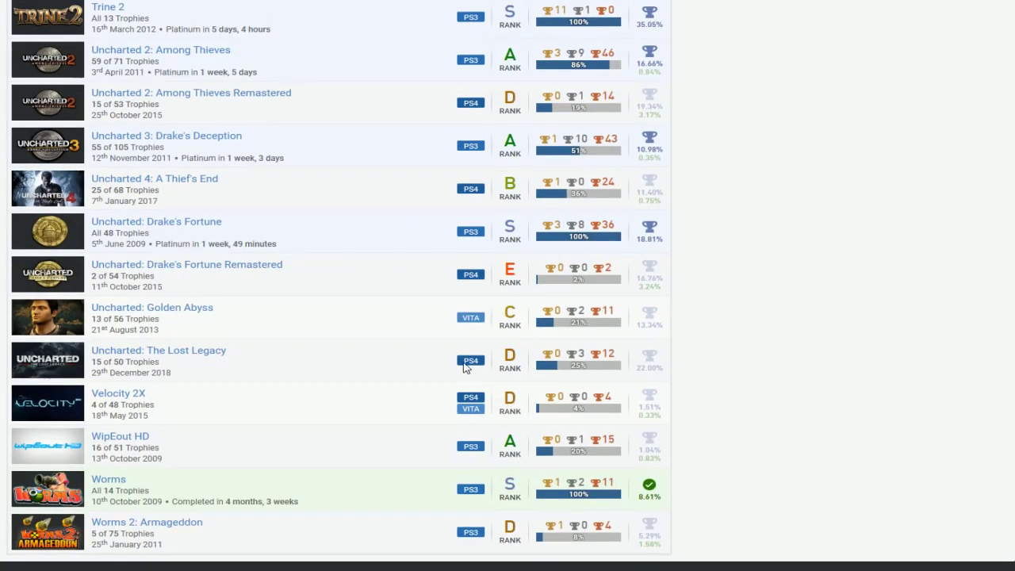
pyautogui.scroll(-1, 466, 367)
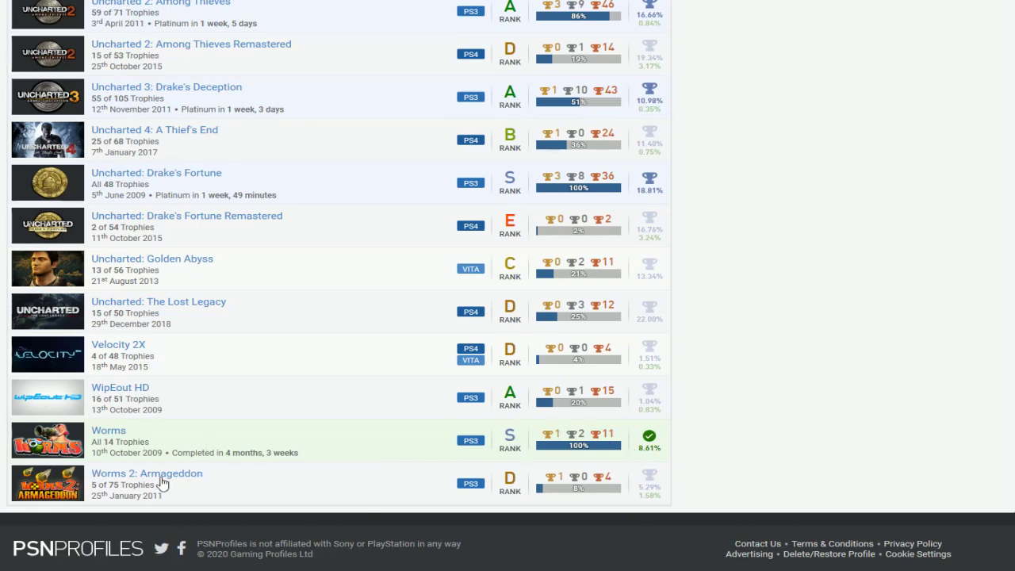
pyautogui.scroll(5, 705, 405)
pyautogui.scroll(10, 764, 399)
pyautogui.scroll(5, 862, 369)
pyautogui.scroll(10, 862, 369)
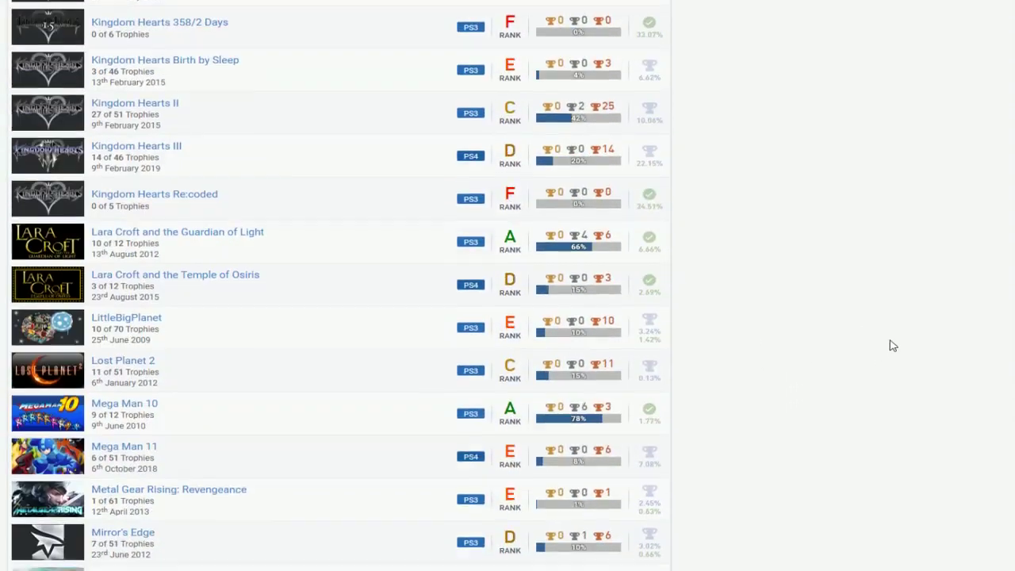
pyautogui.scroll(5, 891, 344)
pyautogui.scroll(2, 895, 351)
pyautogui.scroll(5, 894, 352)
pyautogui.scroll(10, 891, 358)
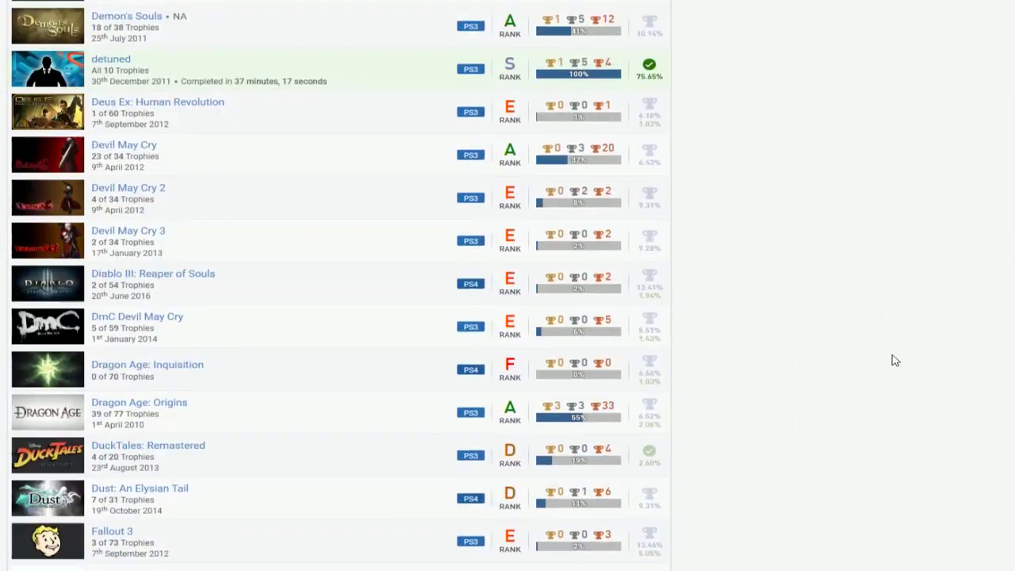
pyautogui.scroll(4, 890, 357)
pyautogui.scroll(5, 891, 358)
pyautogui.scroll(2, 892, 365)
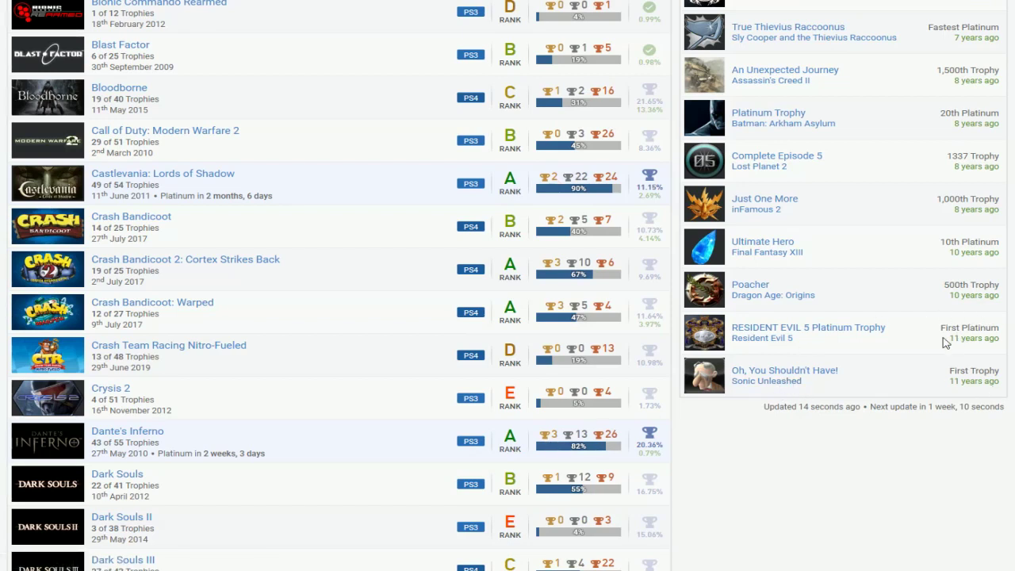
pyautogui.scroll(-7, 603, 317)
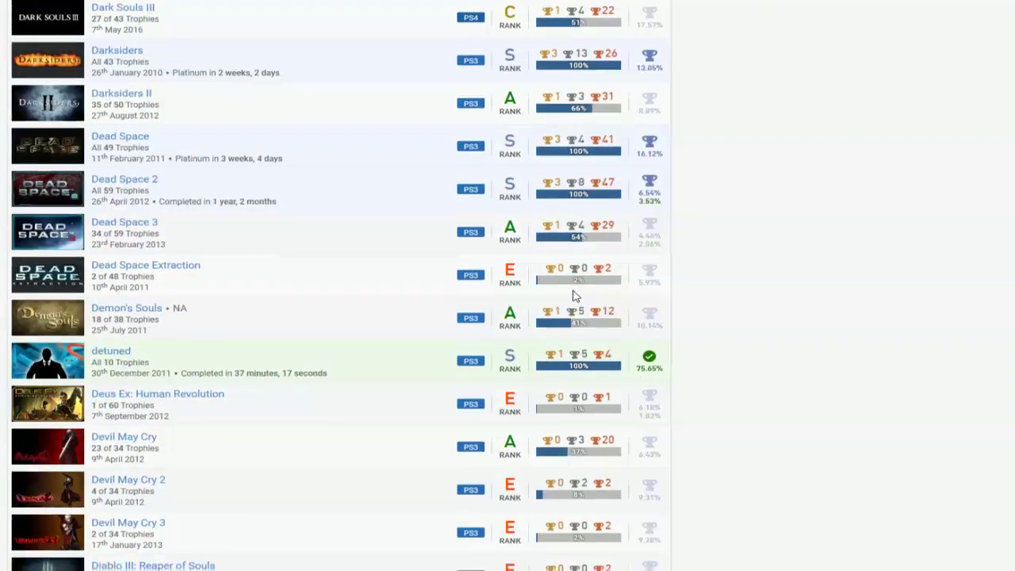
pyautogui.scroll(-4, 573, 295)
pyautogui.scroll(-8, 574, 294)
pyautogui.scroll(-4, 586, 299)
pyautogui.scroll(-8, 587, 298)
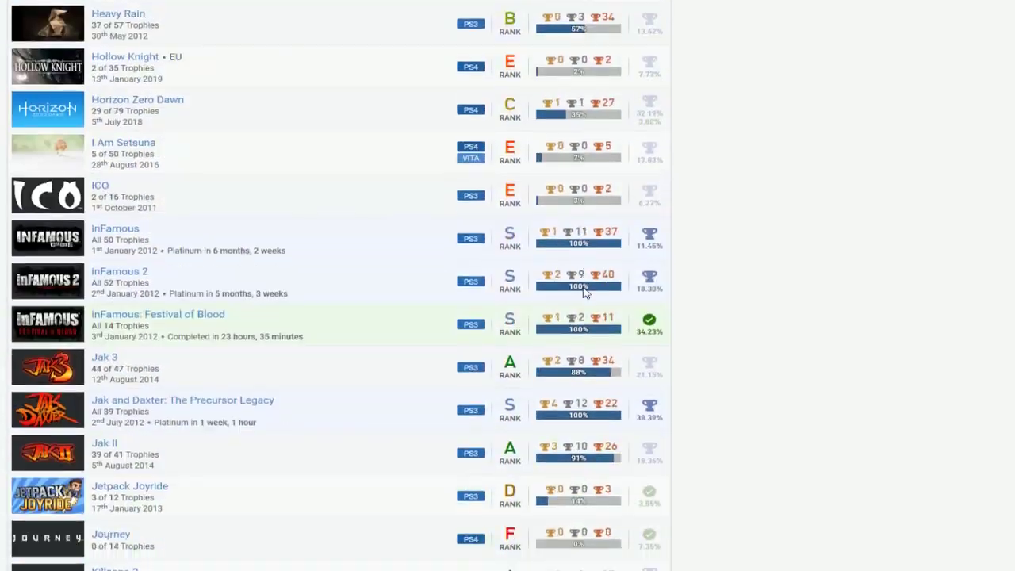
pyautogui.scroll(-1, 587, 298)
pyautogui.scroll(-10, 587, 298)
pyautogui.scroll(-6, 587, 298)
pyautogui.scroll(3, 586, 298)
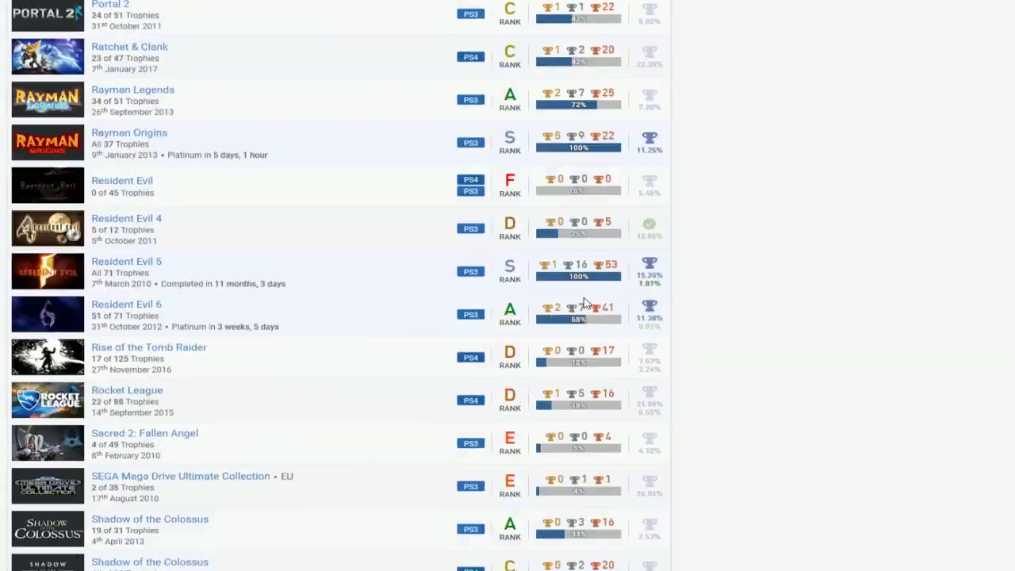
pyautogui.scroll(4, 476, 357)
pyautogui.scroll(7, 757, 423)
pyautogui.scroll(8, 959, 278)
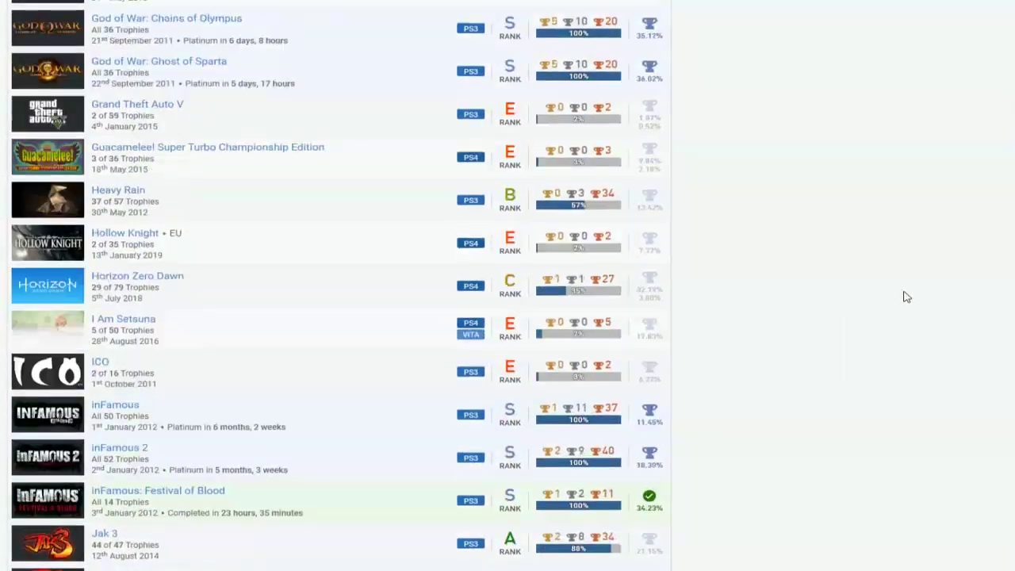
pyautogui.scroll(8, 904, 294)
pyautogui.scroll(8, 918, 338)
pyautogui.scroll(3, 922, 338)
pyautogui.scroll(-3, 922, 338)
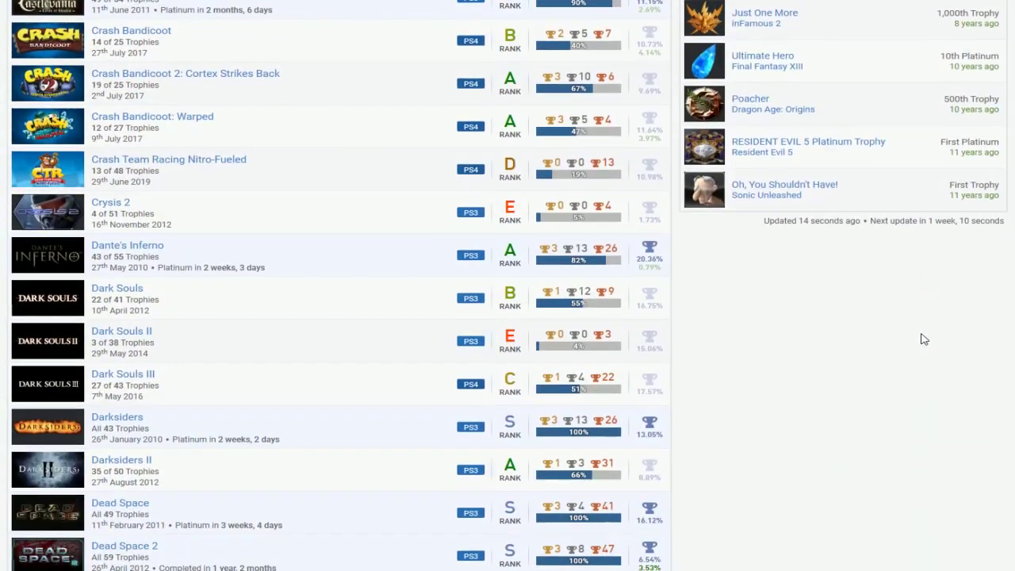
pyautogui.scroll(5, 922, 339)
pyautogui.scroll(3, 920, 349)
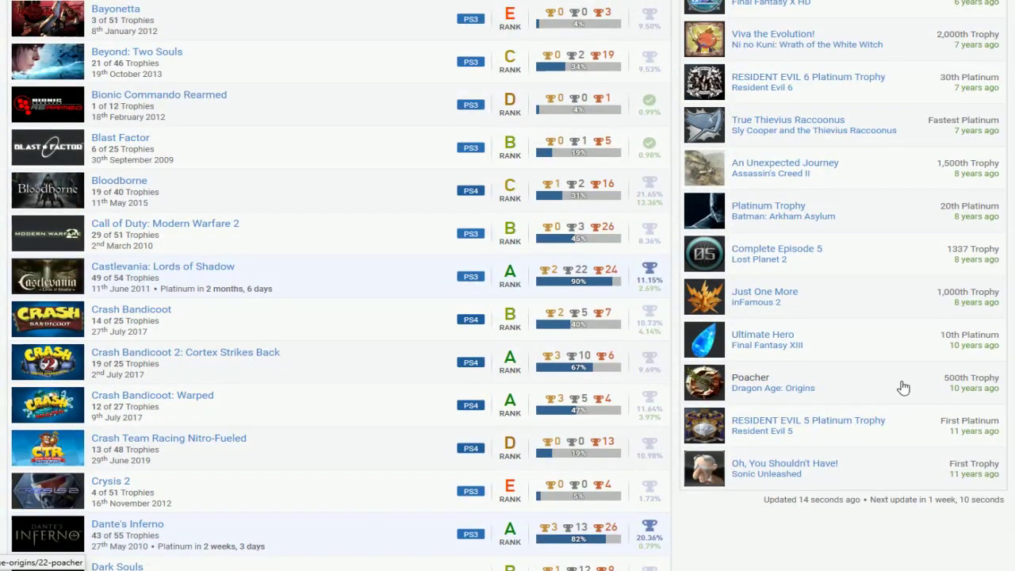
pyautogui.scroll(5, 904, 387)
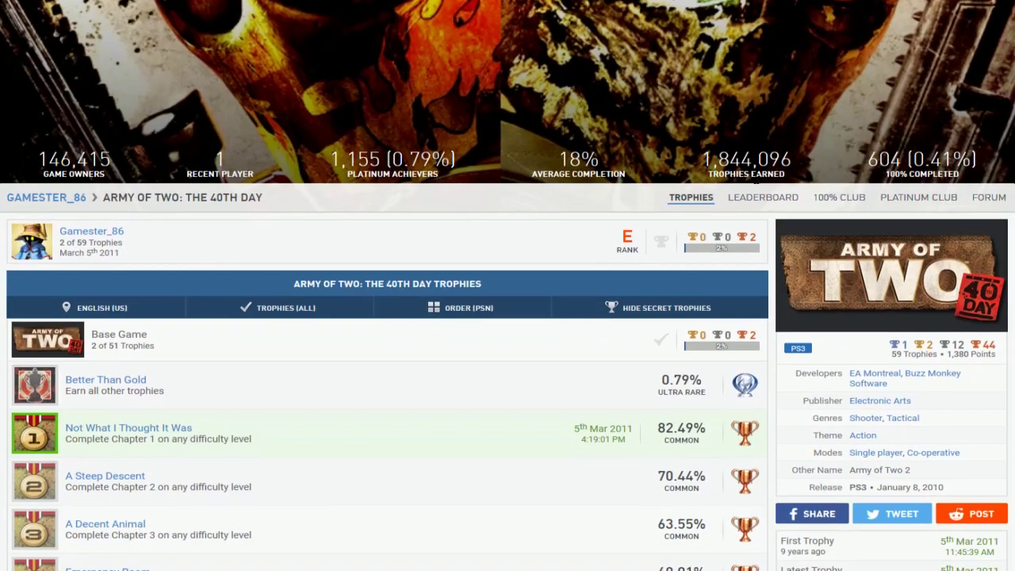
pyautogui.scroll(-4, 704, 159)
pyautogui.scroll(-5, 705, 159)
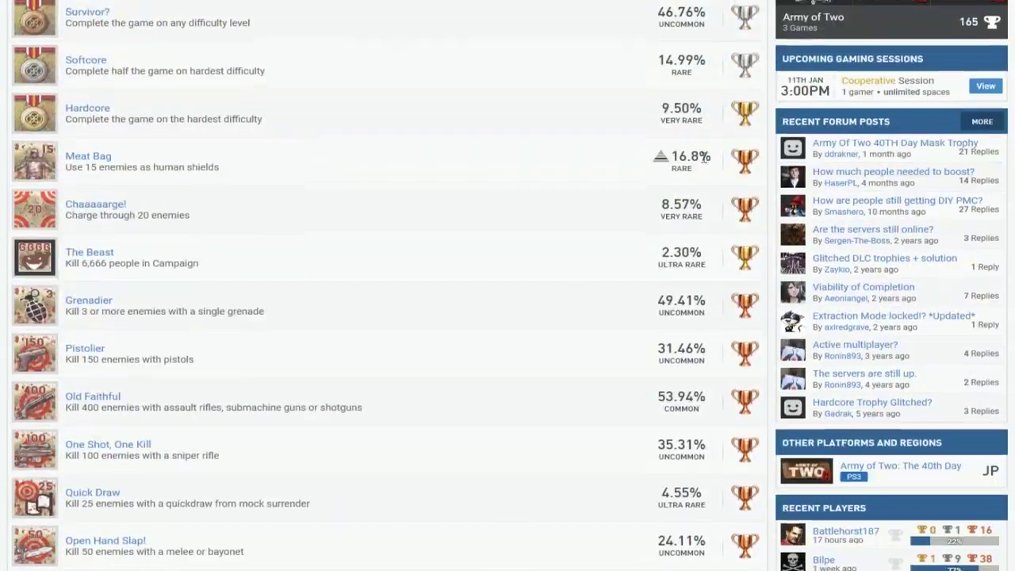
pyautogui.scroll(-2, 690, 167)
pyautogui.scroll(-2, 658, 176)
pyautogui.scroll(-4, 610, 191)
pyautogui.scroll(-4, 571, 203)
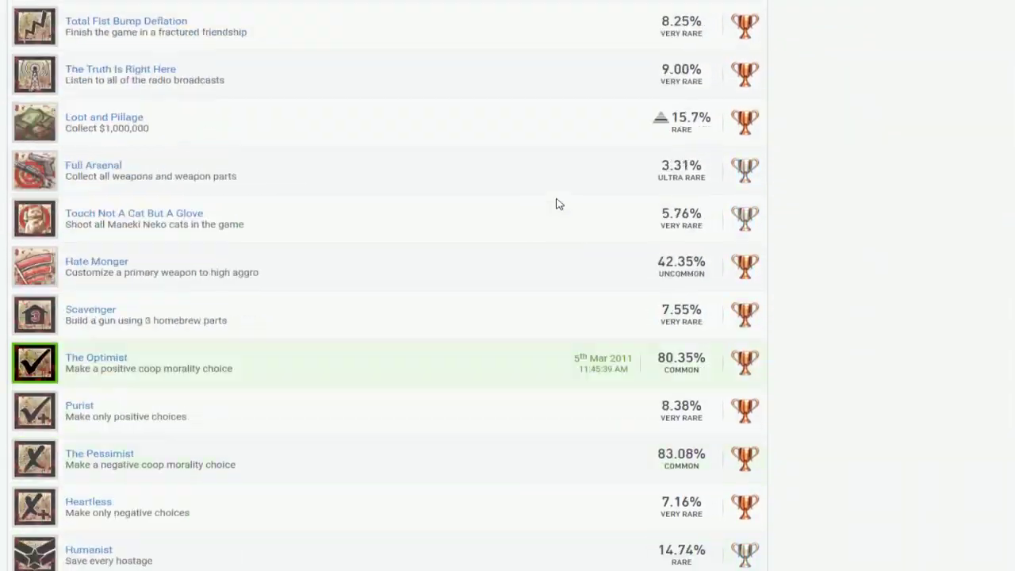
pyautogui.scroll(-2, 558, 204)
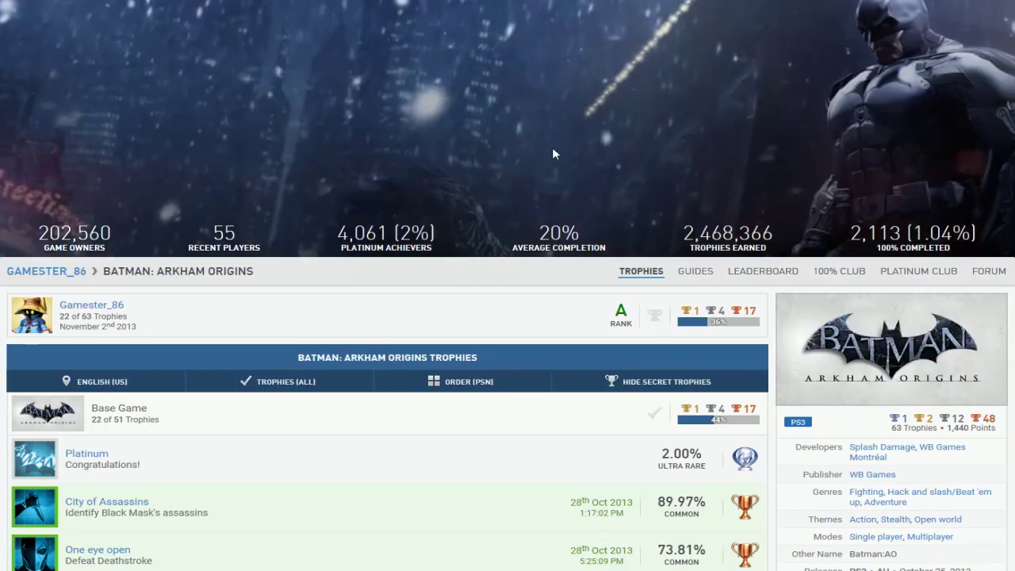
pyautogui.scroll(-10, 550, 194)
pyautogui.scroll(-3, 550, 193)
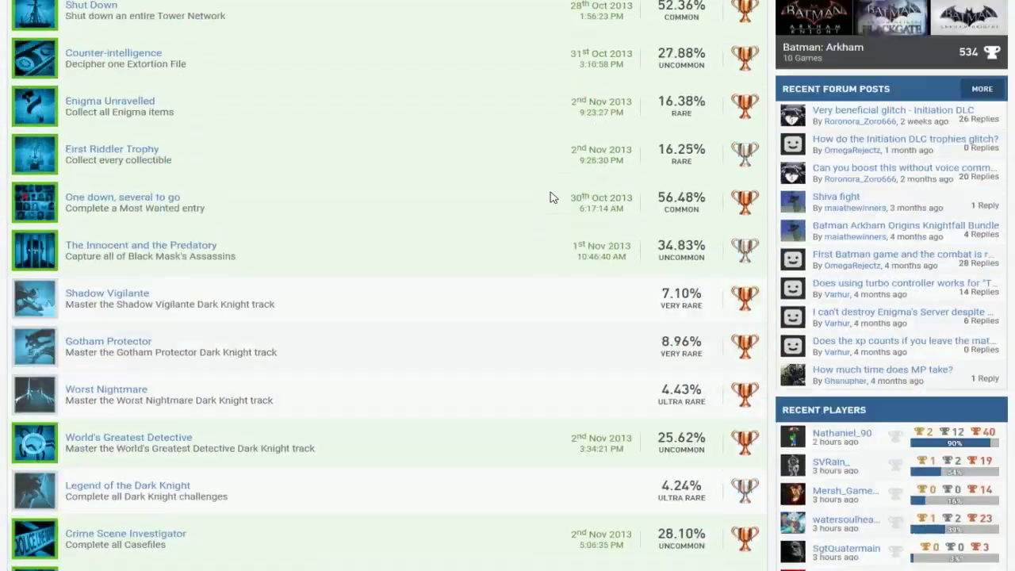
pyautogui.scroll(-6, 548, 196)
pyautogui.scroll(-5, 551, 196)
pyautogui.scroll(-5, 550, 195)
pyautogui.scroll(-5, 550, 195)
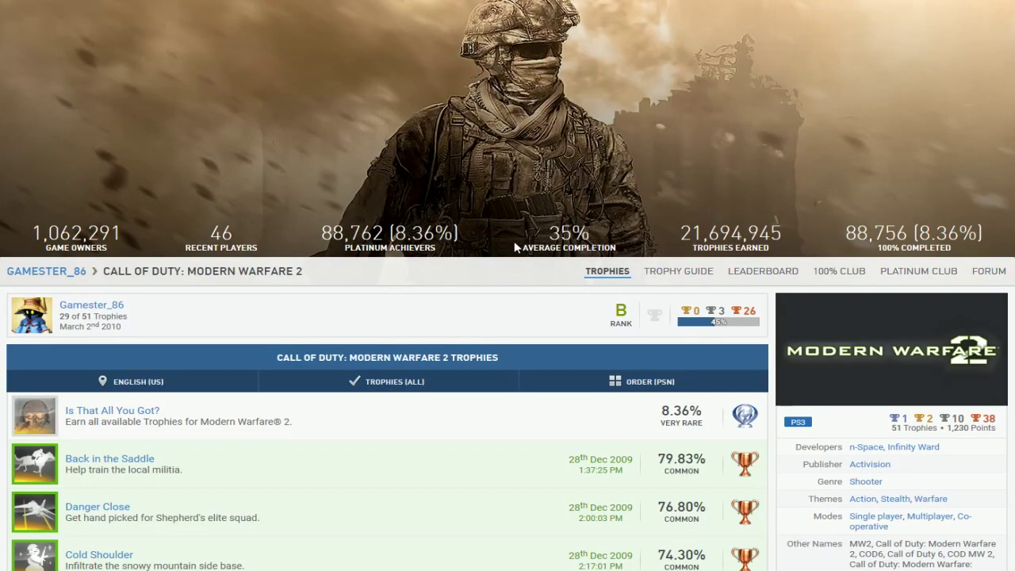
pyautogui.scroll(-5, 515, 246)
pyautogui.scroll(-2, 516, 238)
pyautogui.scroll(-1, 408, 182)
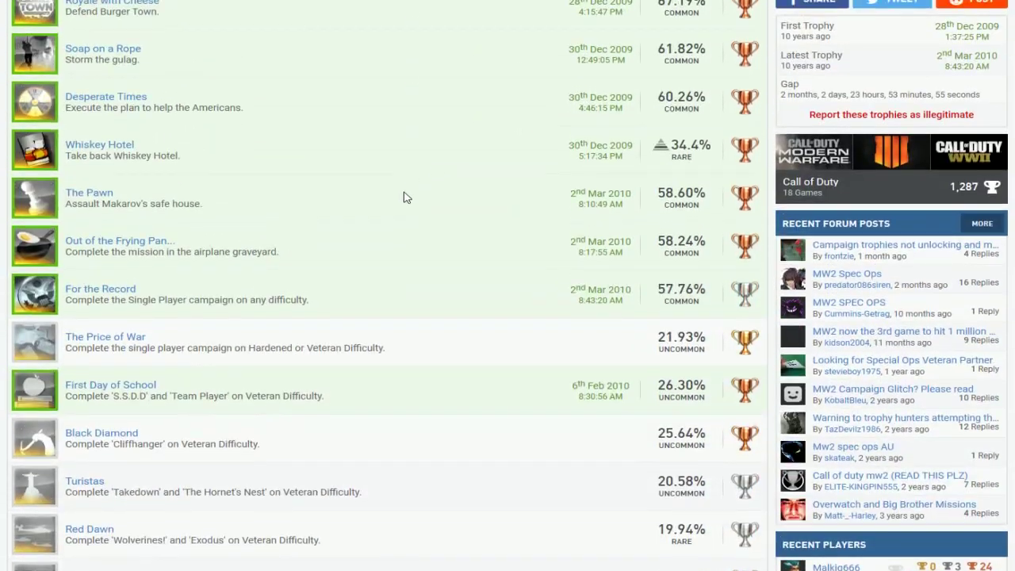
pyautogui.scroll(-1, 392, 236)
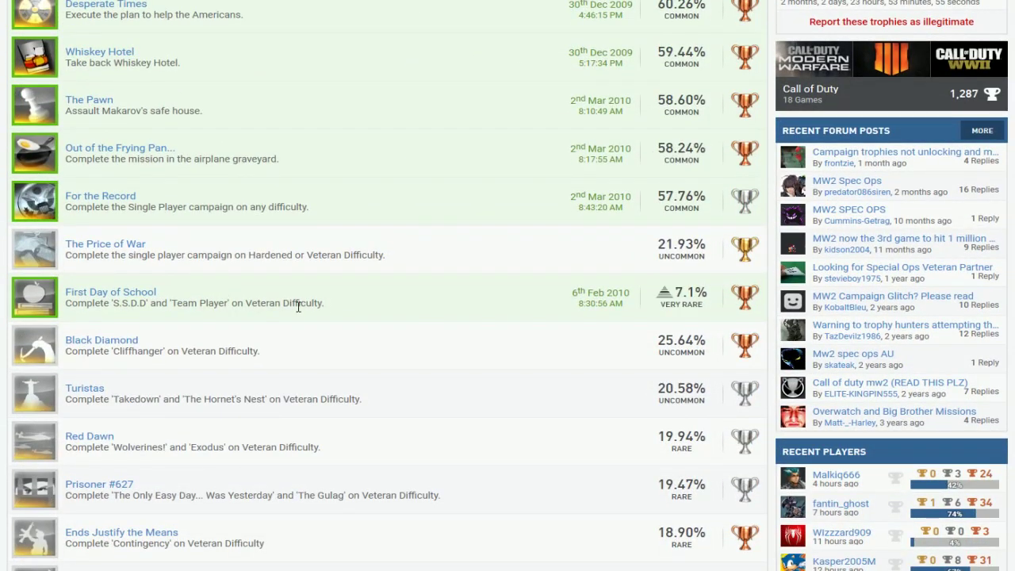
pyautogui.scroll(-6, 417, 244)
pyautogui.scroll(-3, 420, 244)
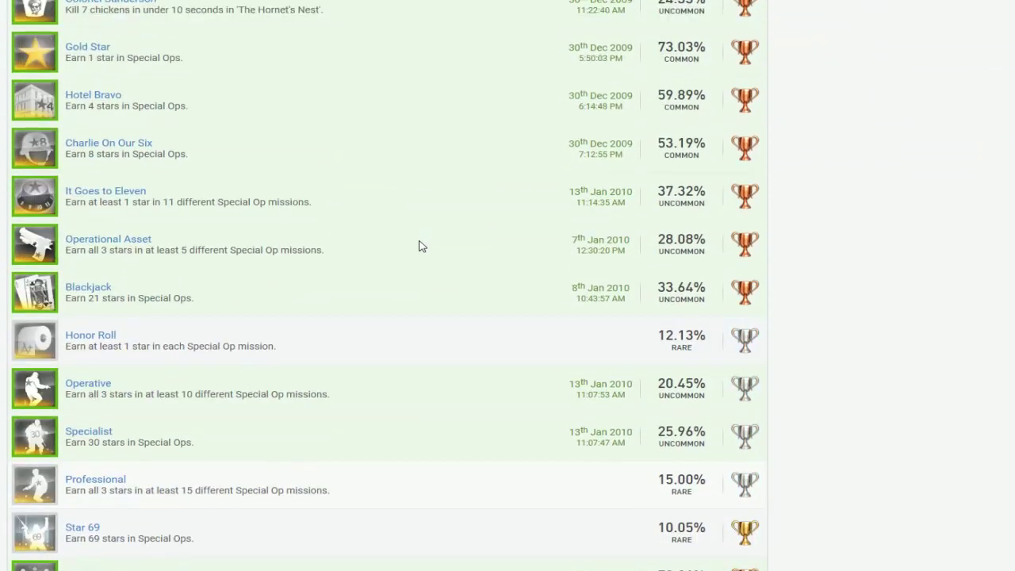
pyautogui.scroll(-2, 373, 333)
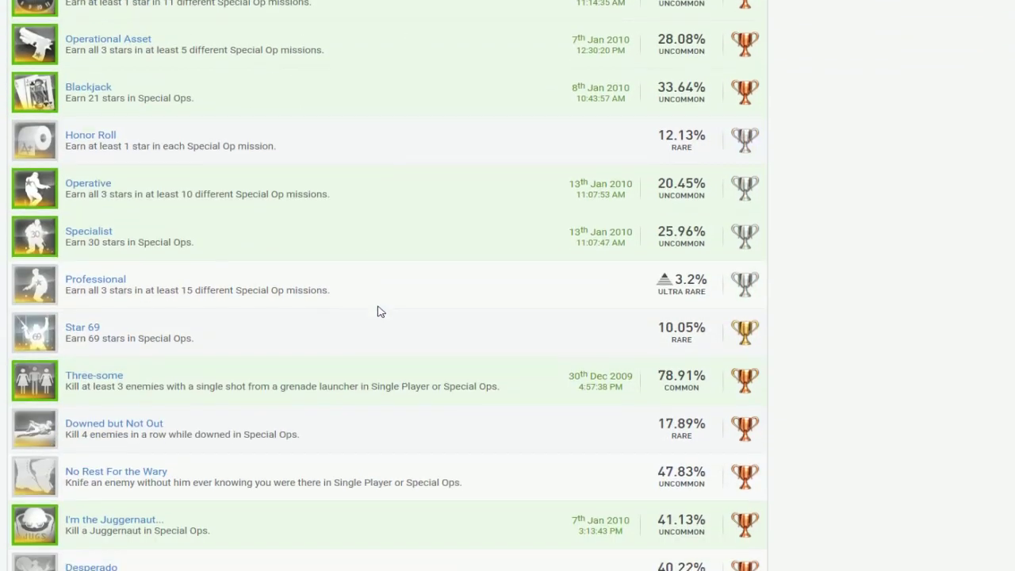
pyautogui.scroll(-2, 381, 311)
pyautogui.scroll(-1, 381, 310)
pyautogui.scroll(-2, 379, 311)
pyautogui.scroll(-2, 379, 310)
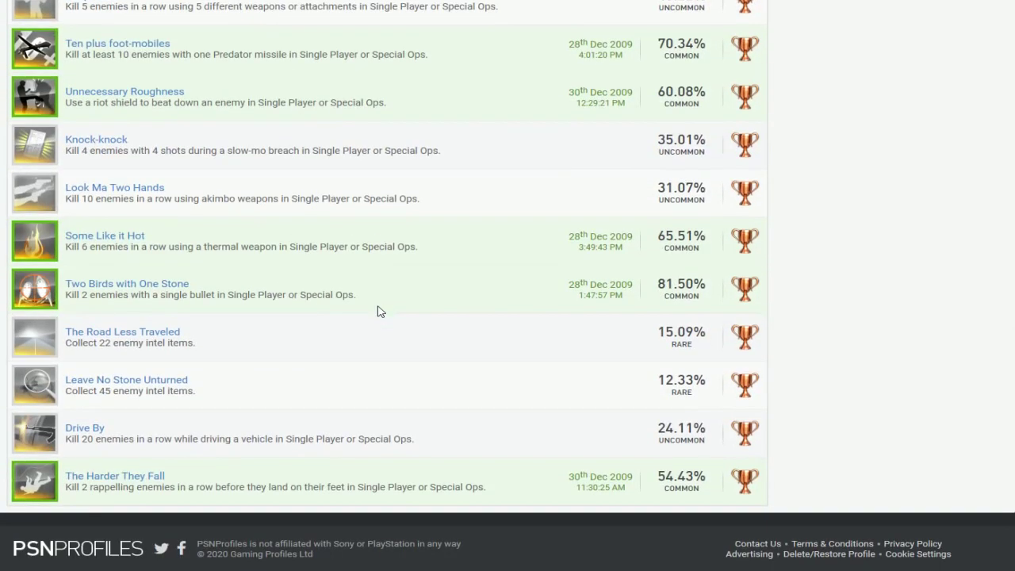
pyautogui.scroll(1, 402, 418)
pyautogui.scroll(8, 423, 404)
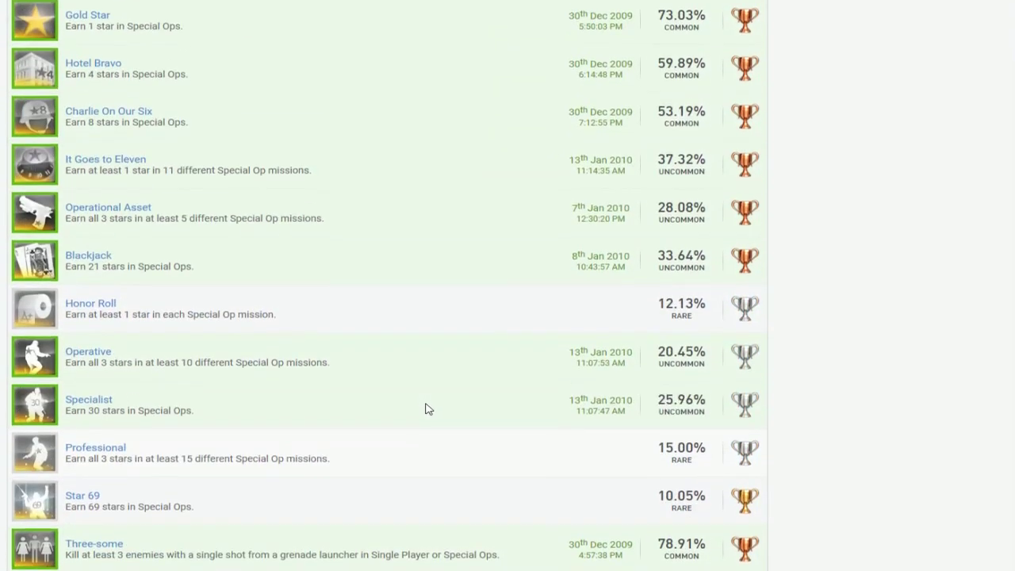
pyautogui.scroll(6, 416, 325)
pyautogui.scroll(8, 428, 325)
pyautogui.scroll(10, 445, 331)
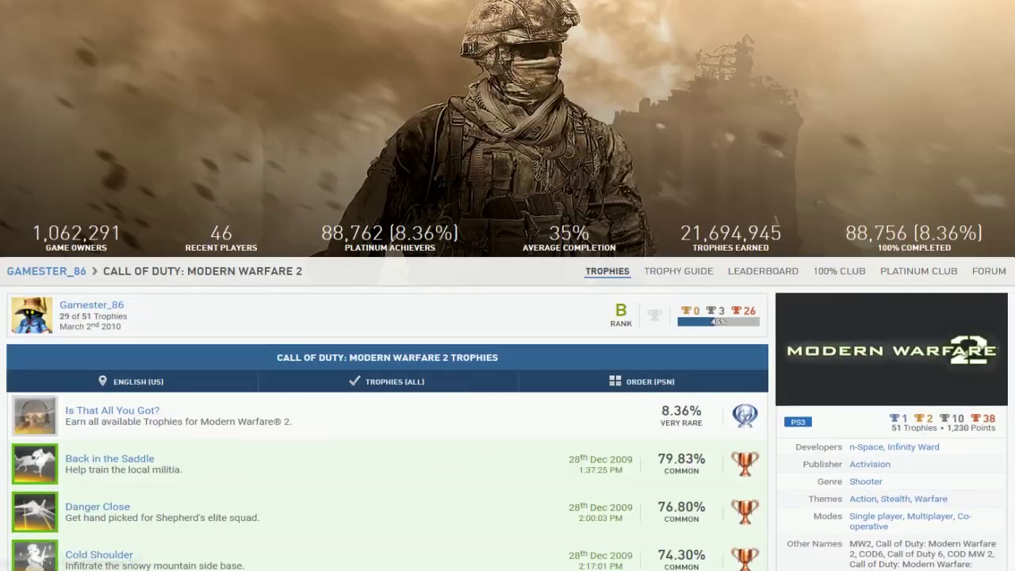
pyautogui.scroll(-4, 454, 276)
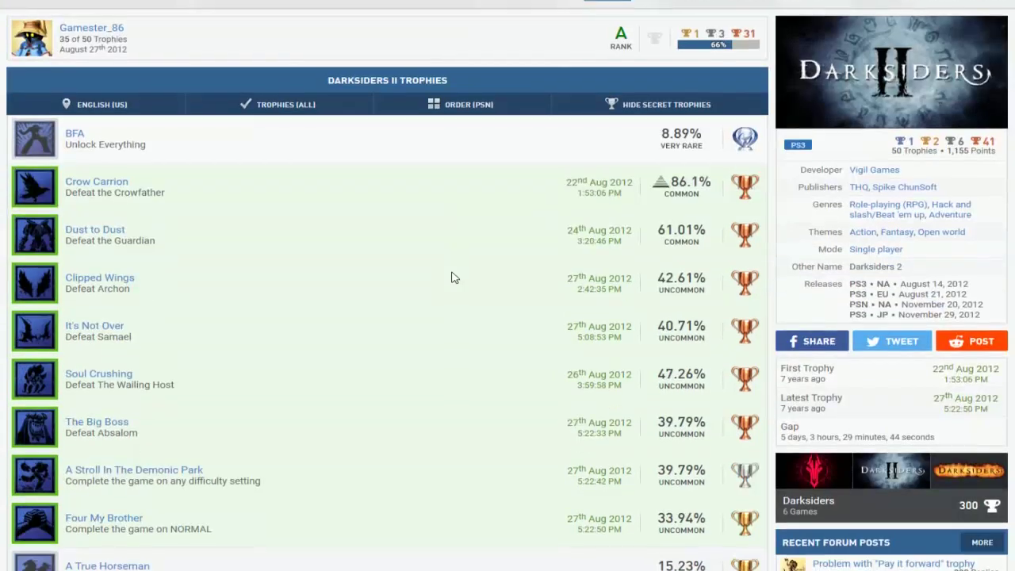
pyautogui.scroll(-2, 453, 276)
pyautogui.scroll(-2, 444, 283)
pyautogui.scroll(-5, 444, 283)
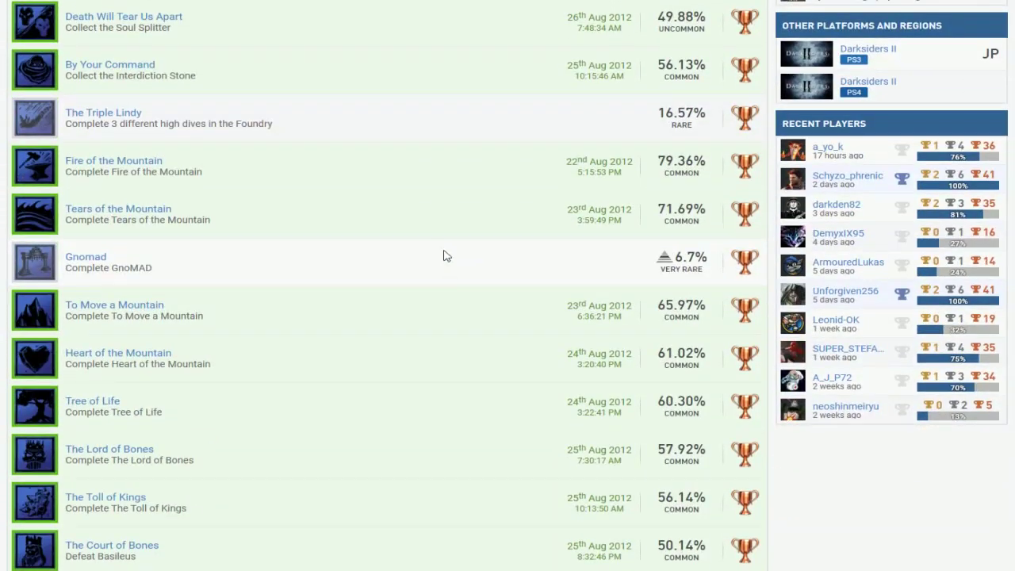
pyautogui.scroll(-3, 362, 178)
pyautogui.scroll(-2, 349, 222)
pyautogui.scroll(1, 349, 230)
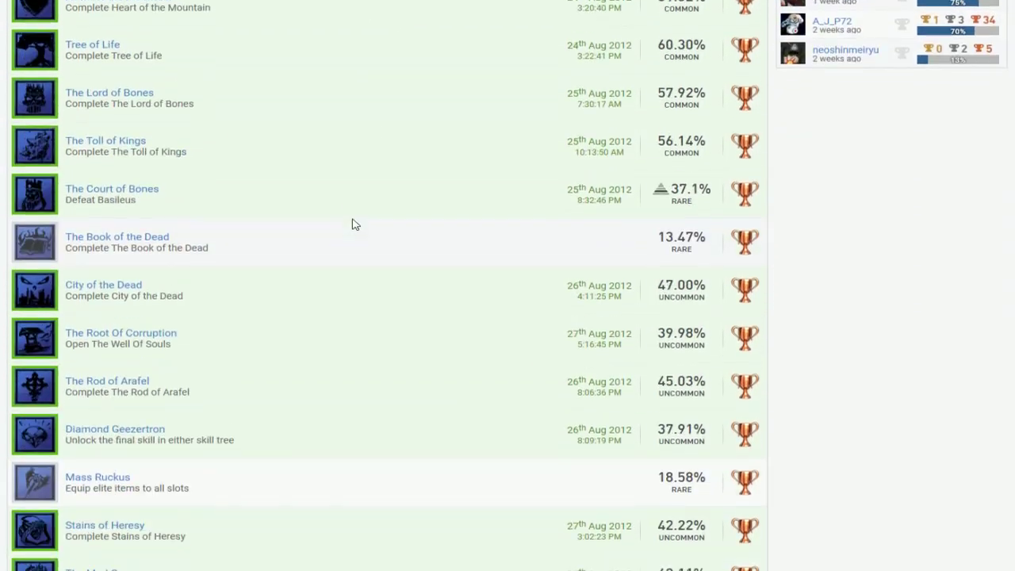
pyautogui.scroll(-2, 358, 237)
pyautogui.scroll(-2, 362, 251)
pyautogui.scroll(-1, 275, 361)
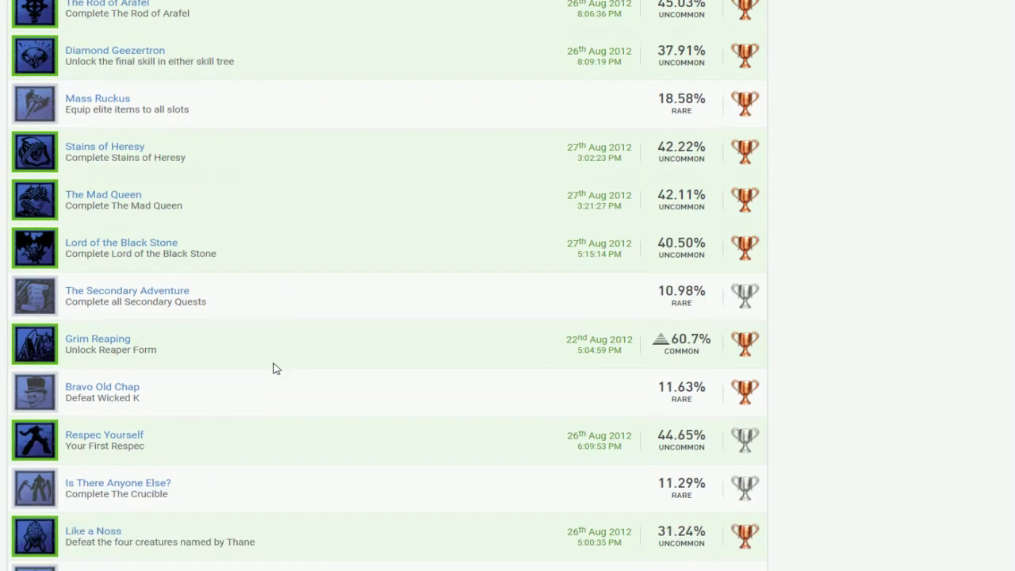
pyautogui.scroll(-1, 238, 341)
pyautogui.scroll(-2, 197, 309)
pyautogui.scroll(-1, 208, 216)
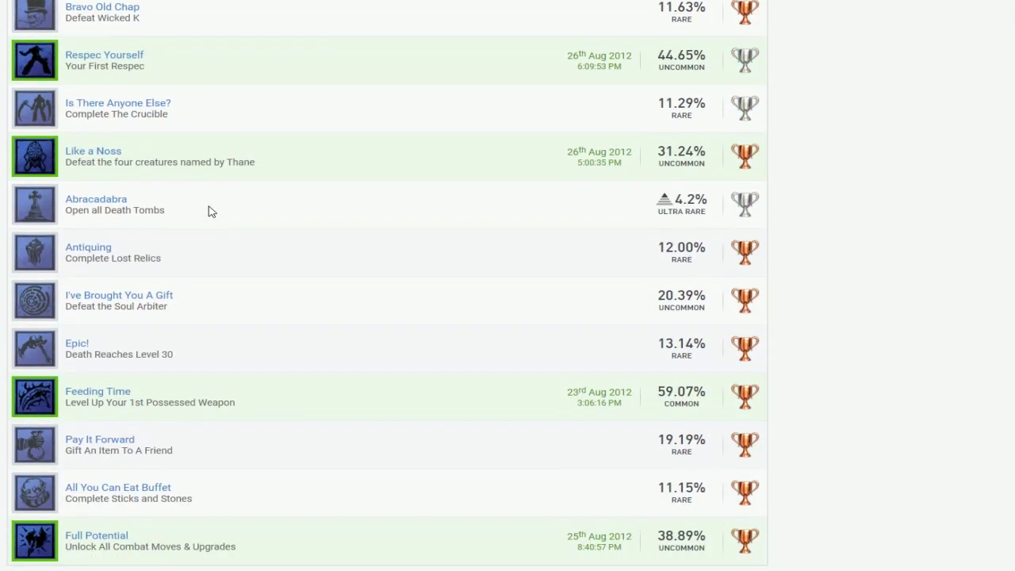
pyautogui.scroll(-1, 214, 301)
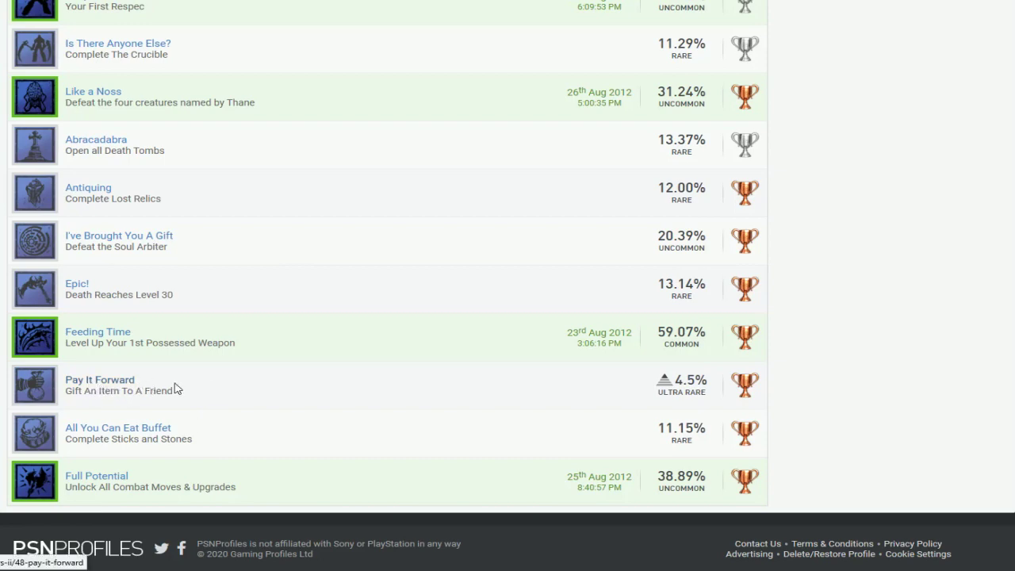
pyautogui.scroll(10, 516, 365)
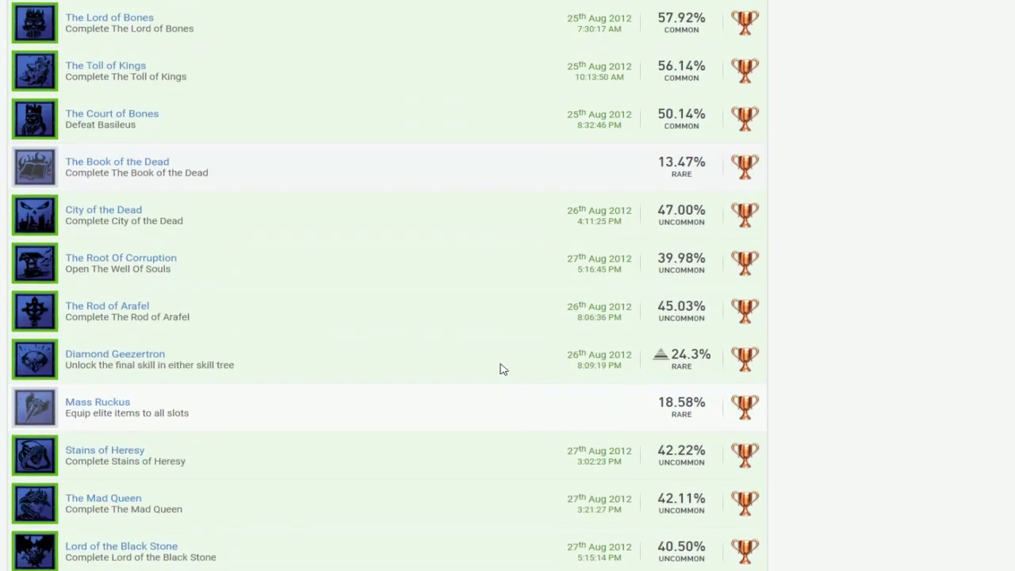
pyautogui.scroll(10, 483, 363)
pyautogui.scroll(10, 460, 354)
pyautogui.scroll(-7, 476, 357)
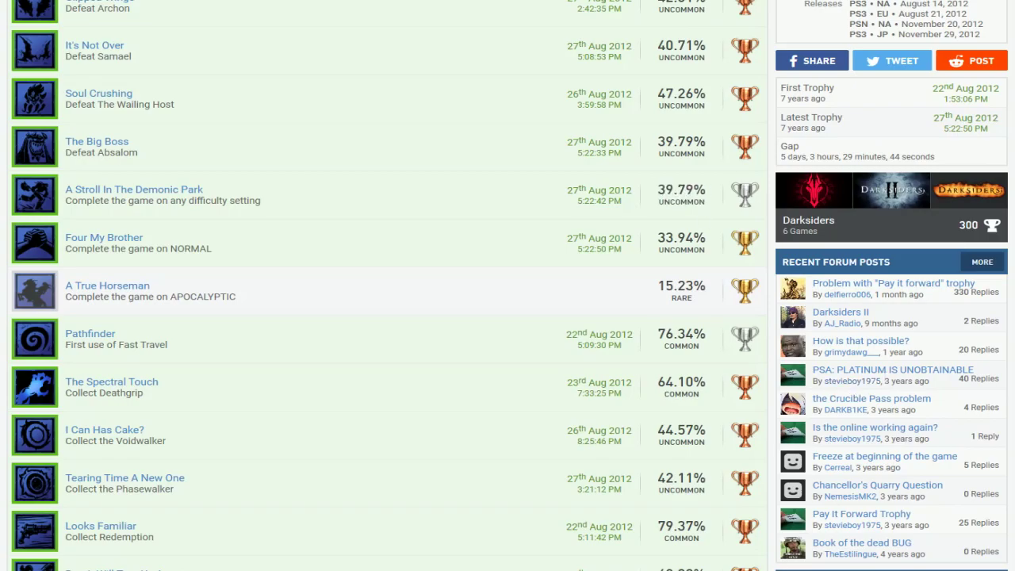
pyautogui.scroll(-5, 432, 218)
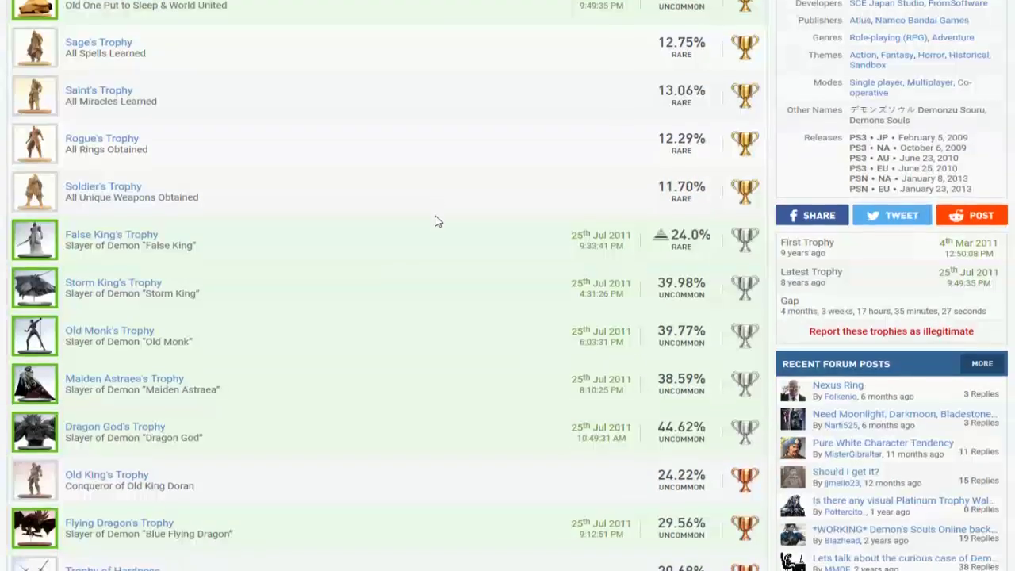
pyautogui.scroll(-2, 432, 218)
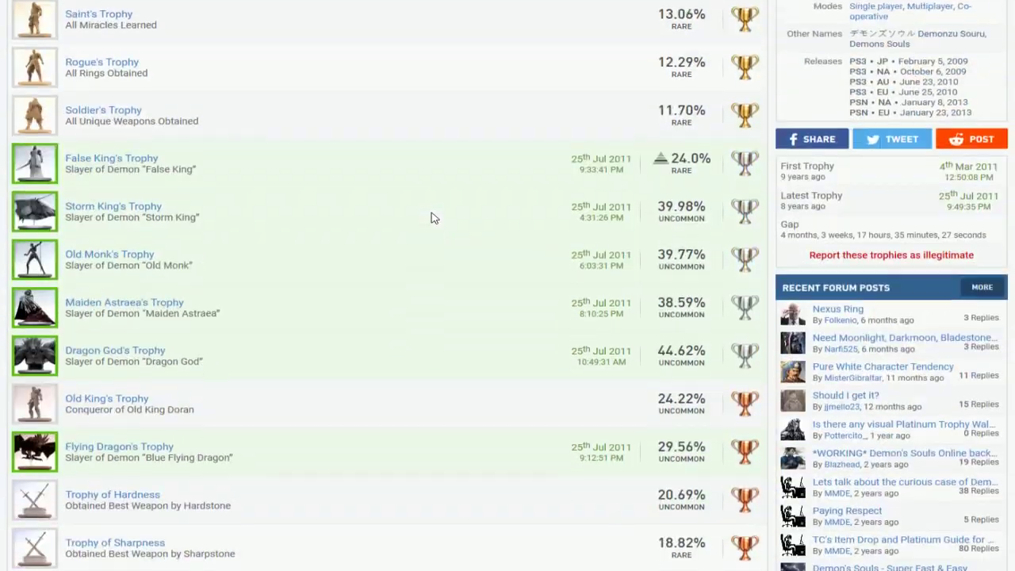
pyautogui.scroll(-1, 435, 216)
pyautogui.scroll(2, 435, 215)
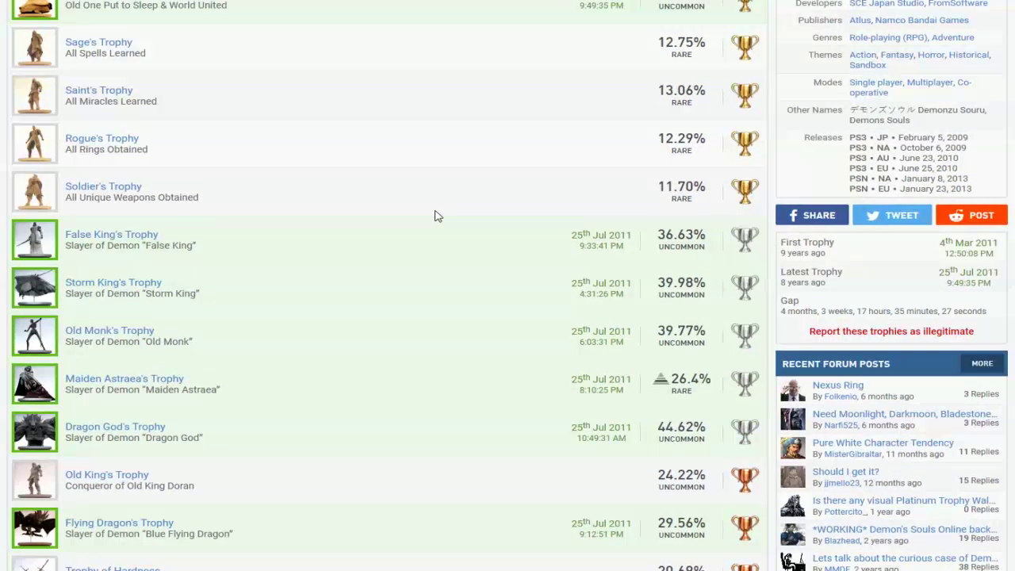
pyautogui.scroll(-1, 245, 75)
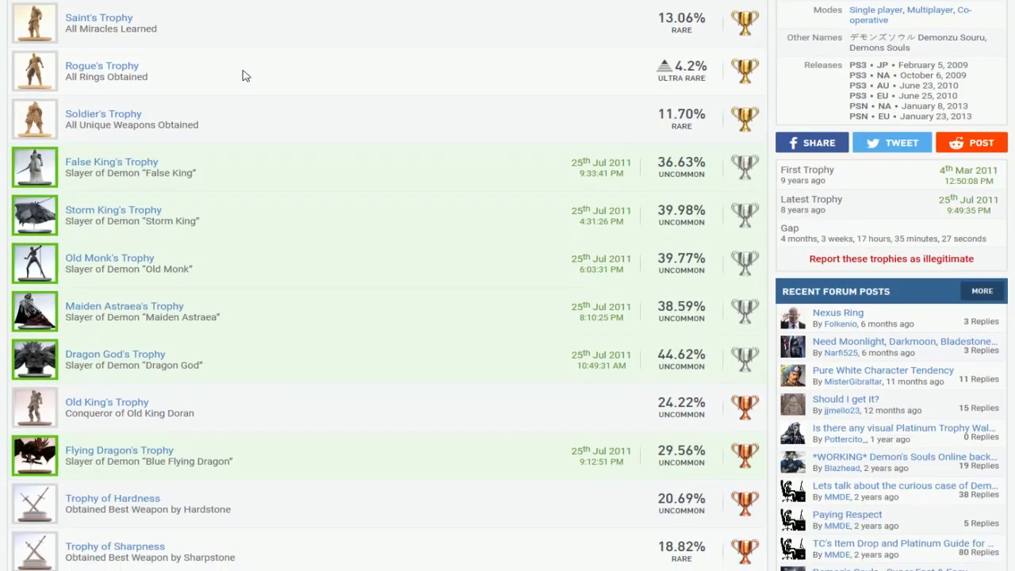
pyautogui.scroll(-3, 349, 44)
pyautogui.scroll(-2, 381, 73)
pyautogui.scroll(-1, 391, 158)
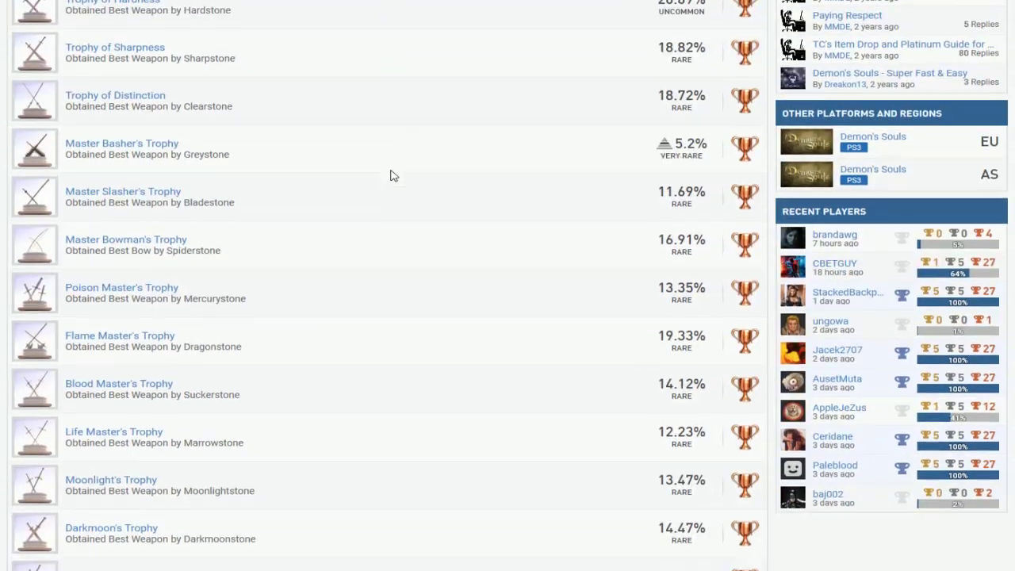
pyautogui.scroll(-3, 392, 173)
pyautogui.scroll(-1, 390, 190)
pyautogui.scroll(-2, 396, 182)
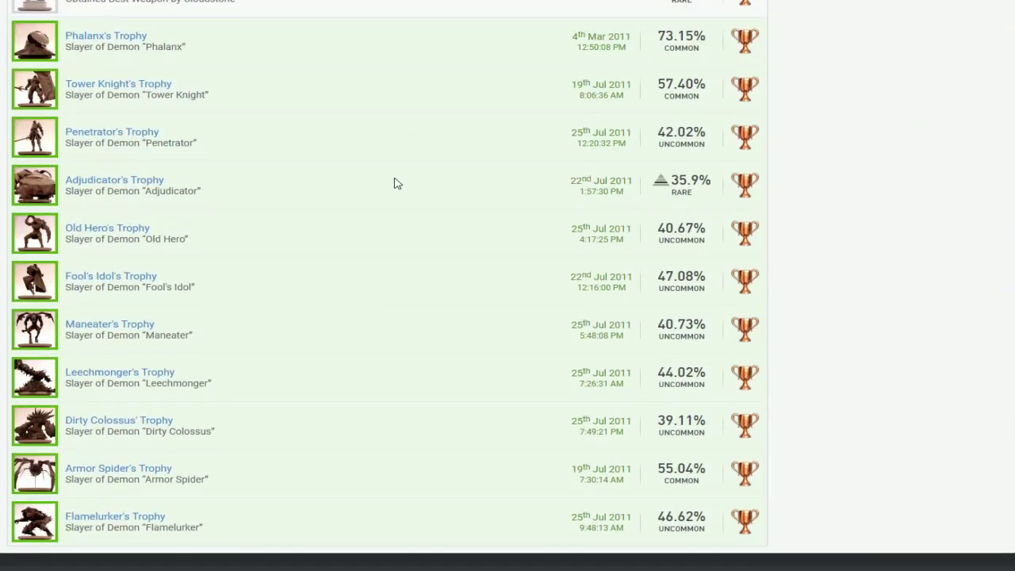
pyautogui.scroll(8, 309, 197)
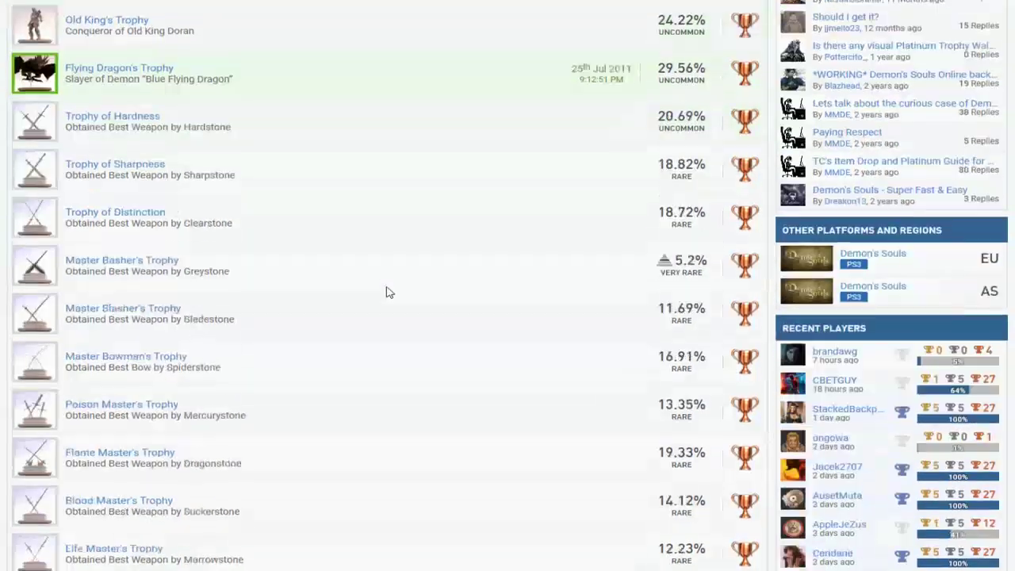
pyautogui.scroll(-3, 391, 278)
pyautogui.scroll(-2, 389, 183)
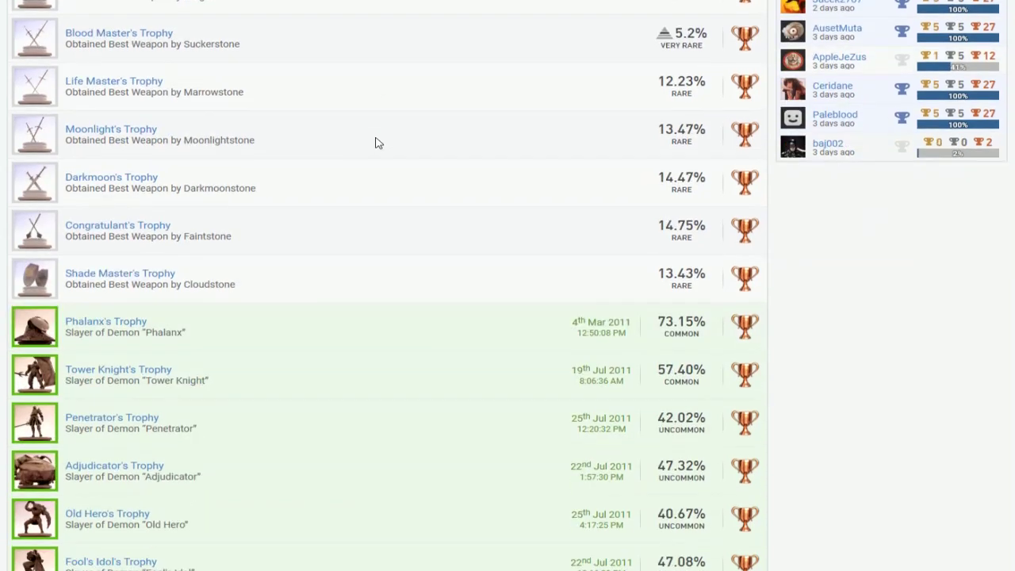
pyautogui.scroll(2, 373, 214)
pyautogui.scroll(-3, 367, 270)
pyautogui.scroll(-1, 369, 277)
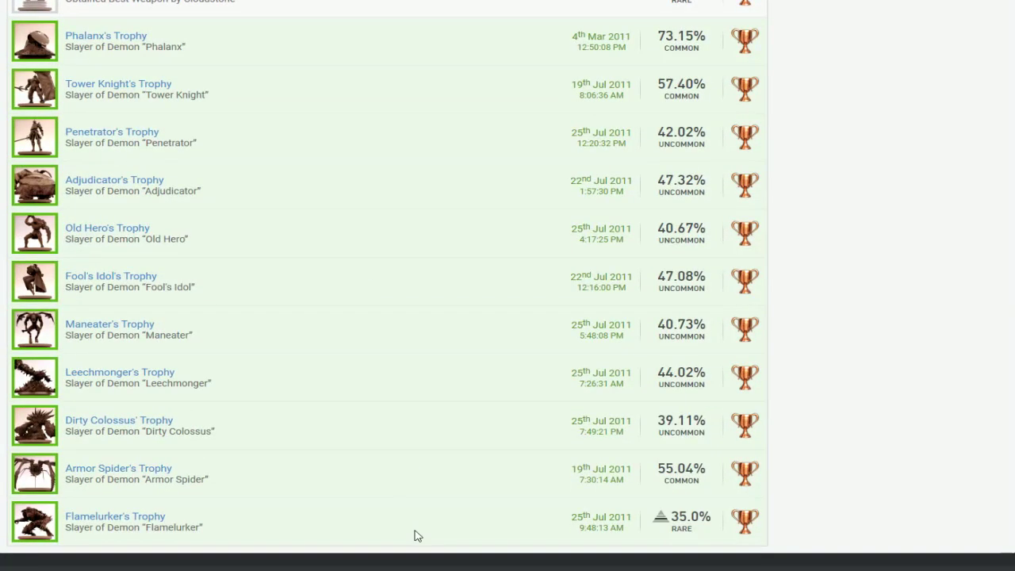
pyautogui.scroll(4, 393, 492)
pyautogui.scroll(4, 387, 483)
pyautogui.scroll(1, 384, 482)
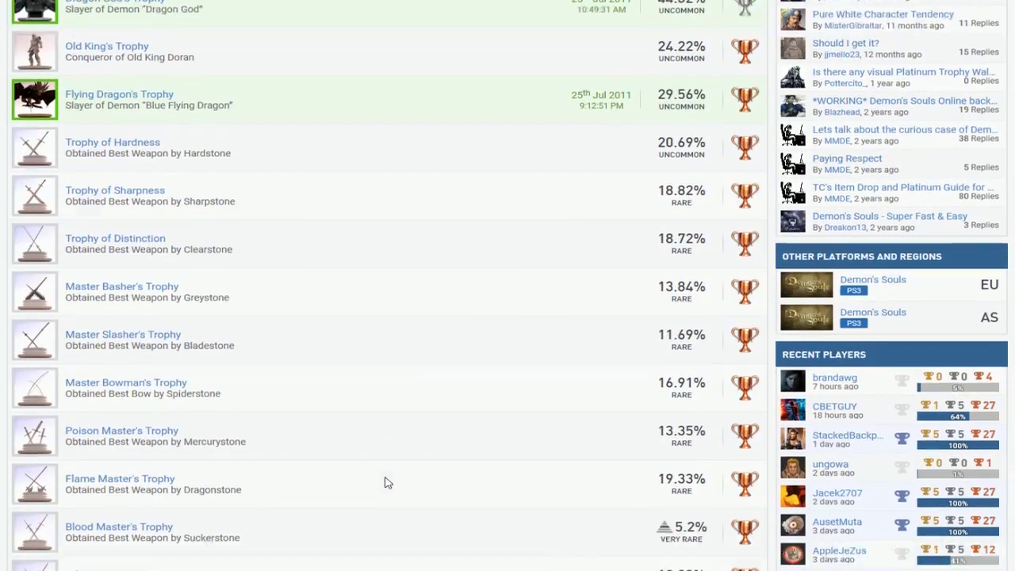
pyautogui.scroll(1, 385, 480)
pyautogui.scroll(3, 386, 479)
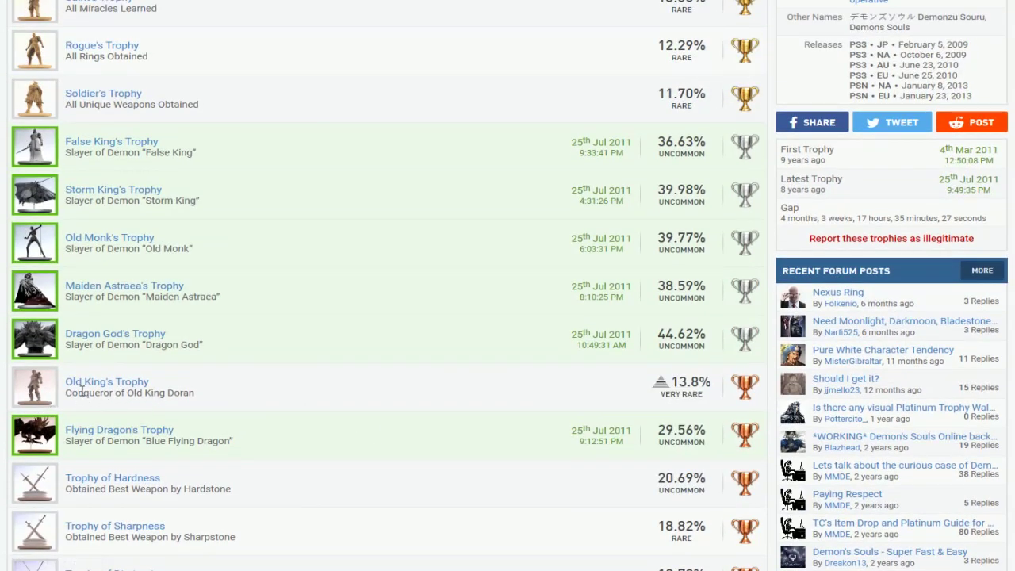
pyautogui.scroll(1, 167, 404)
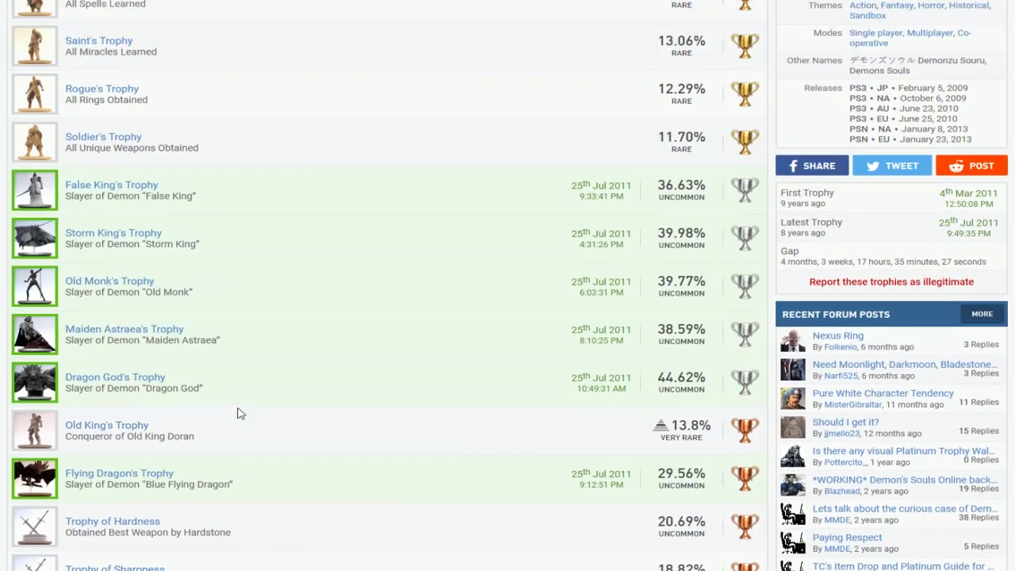
pyautogui.scroll(2, 333, 401)
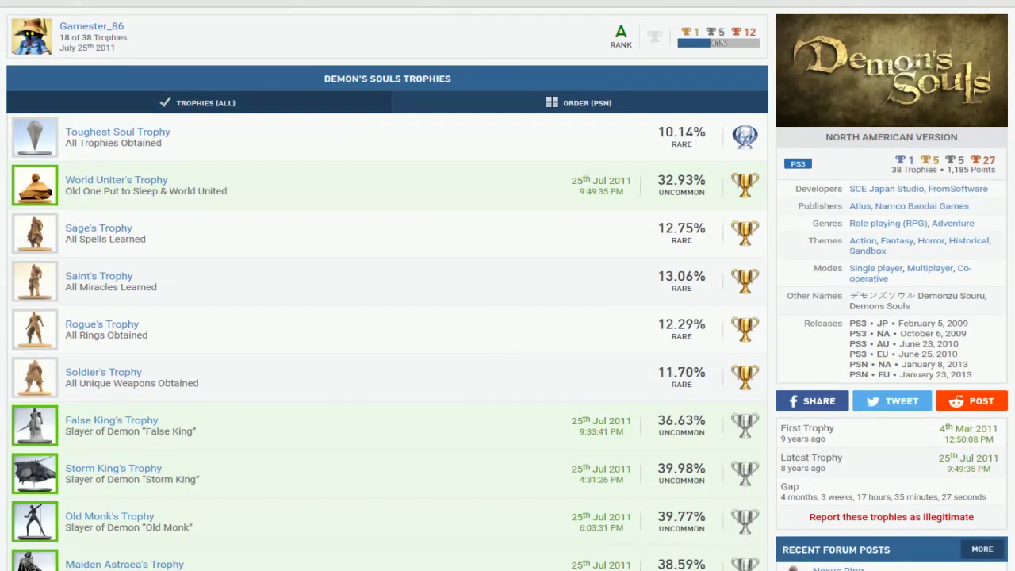
pyautogui.scroll(-5, 484, 202)
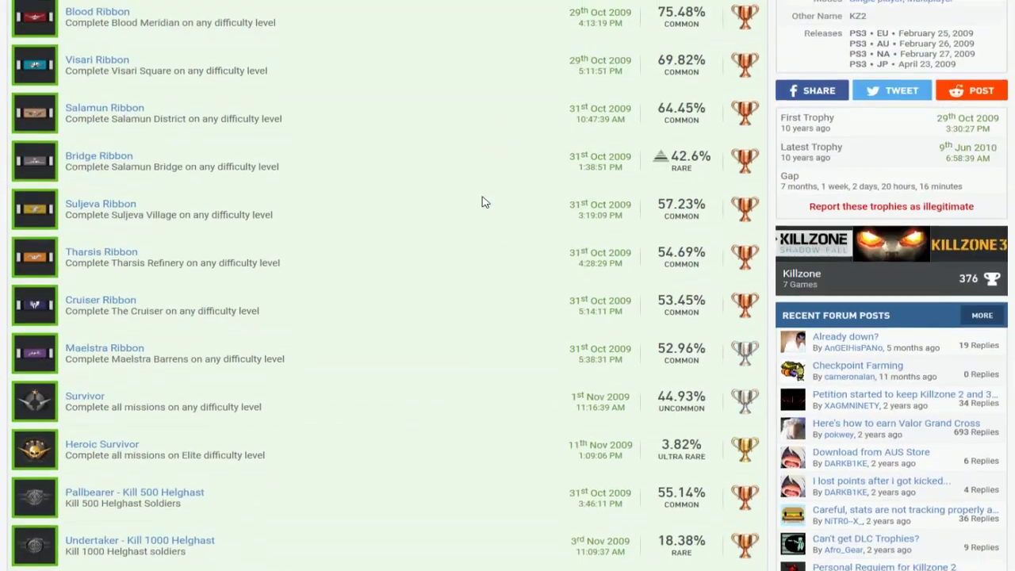
pyautogui.scroll(-2, 476, 199)
pyautogui.scroll(-5, 476, 199)
pyautogui.scroll(-5, 468, 202)
pyautogui.scroll(-5, 460, 218)
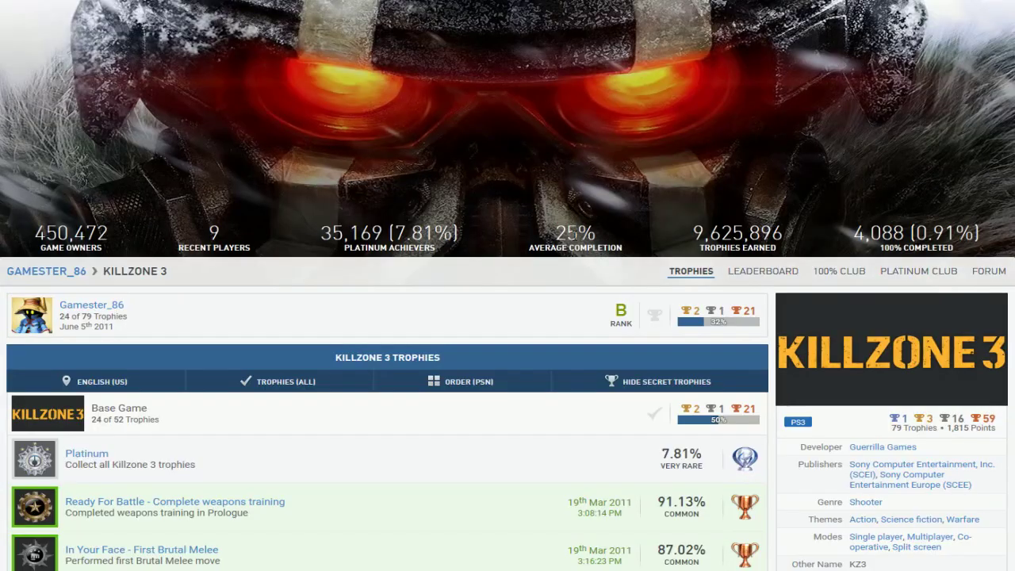
pyautogui.scroll(-5, 491, 262)
pyautogui.scroll(-5, 490, 263)
pyautogui.scroll(-5, 490, 263)
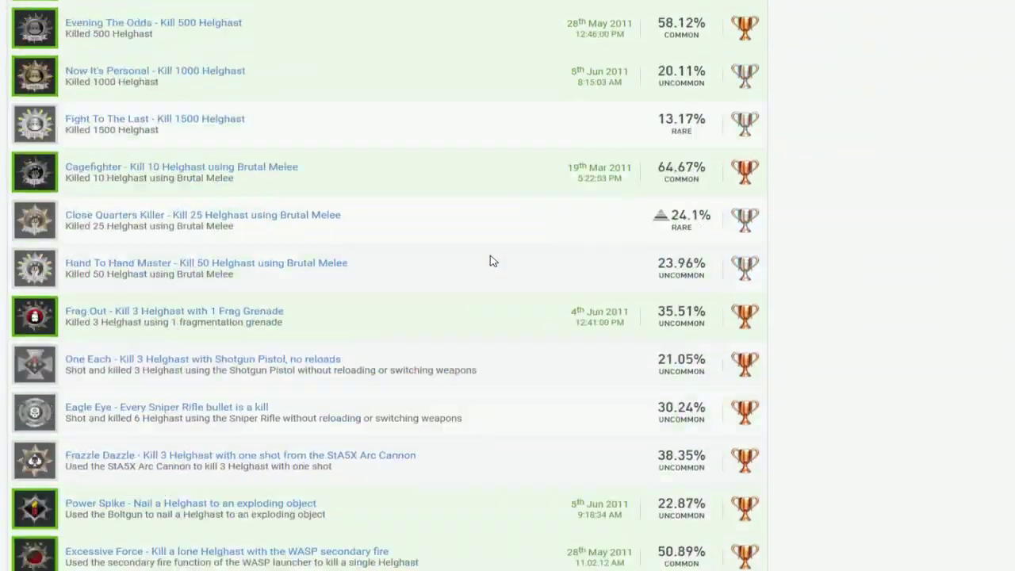
pyautogui.scroll(-5, 490, 261)
pyautogui.scroll(-5, 487, 266)
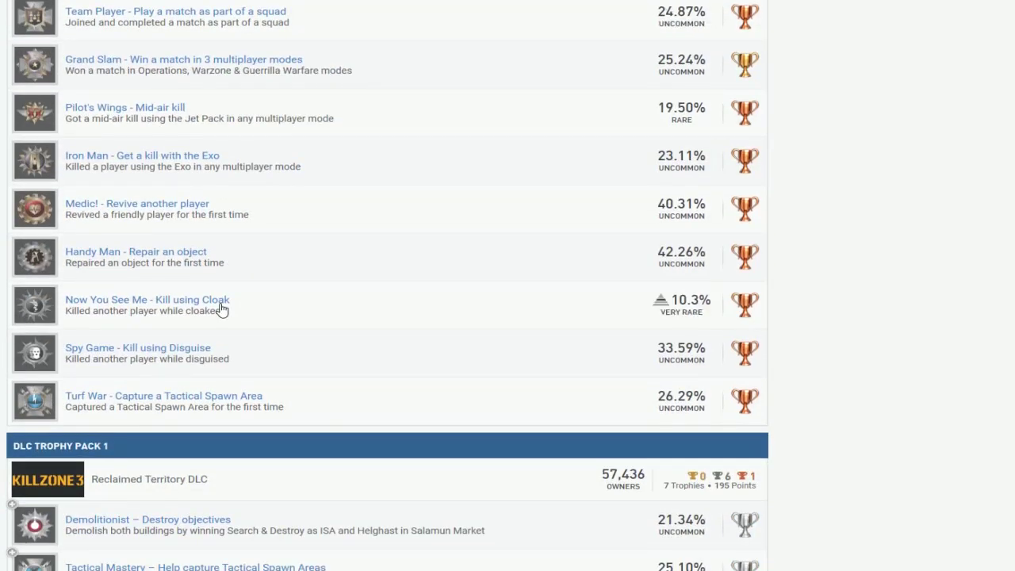
pyautogui.scroll(5, 326, 171)
pyautogui.scroll(-1, 341, 206)
pyautogui.scroll(-5, 348, 221)
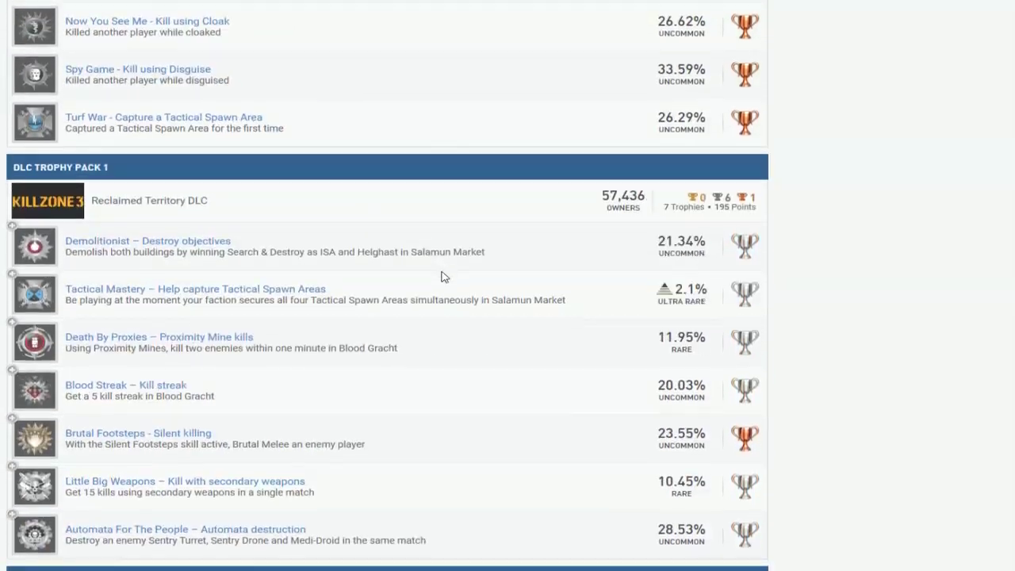
pyautogui.scroll(-5, 444, 277)
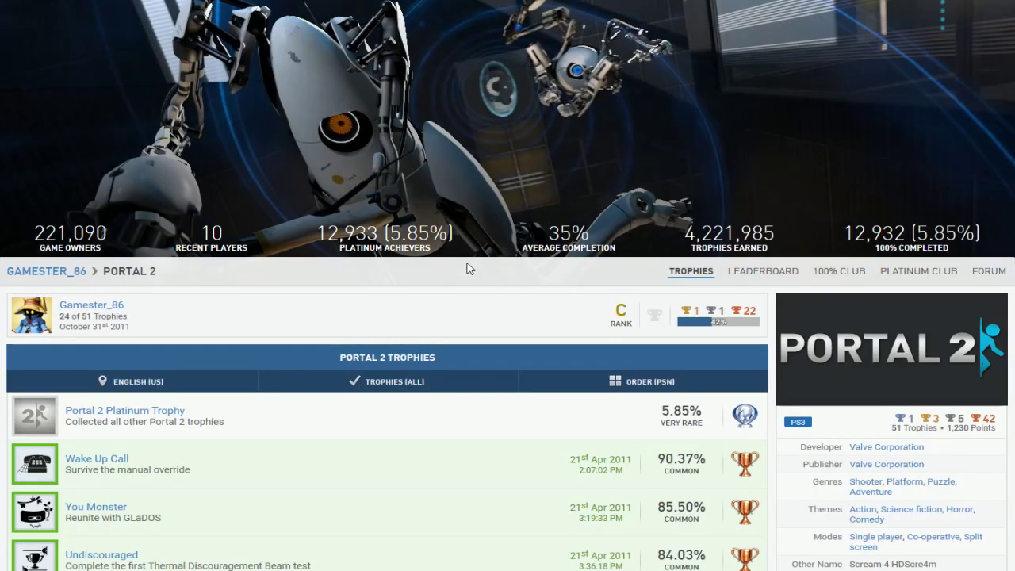
pyautogui.scroll(-2, 460, 267)
pyautogui.scroll(-10, 455, 254)
pyautogui.scroll(-3, 455, 238)
pyautogui.scroll(-4, 442, 245)
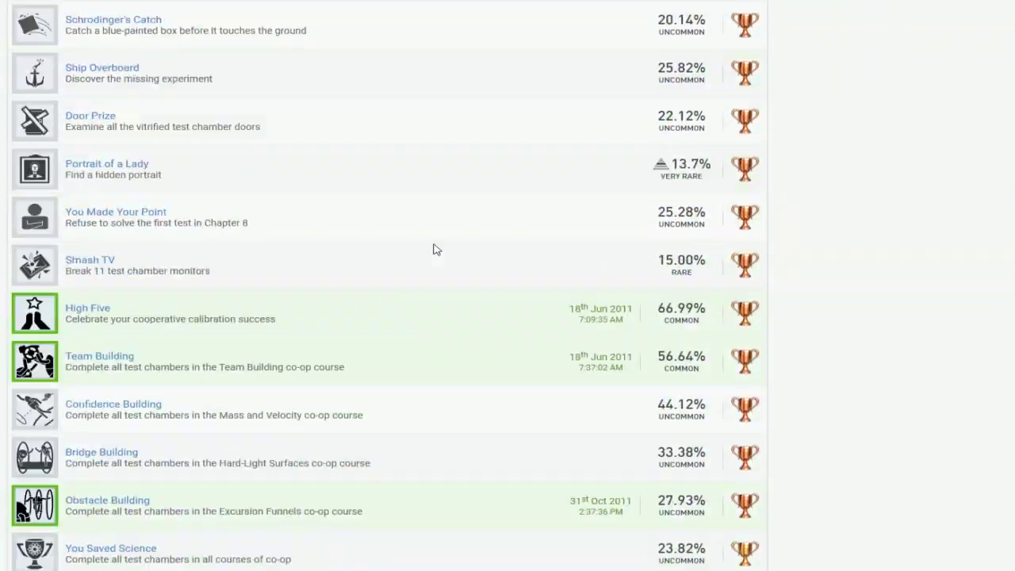
pyautogui.scroll(-5, 435, 249)
pyautogui.scroll(-2, 412, 261)
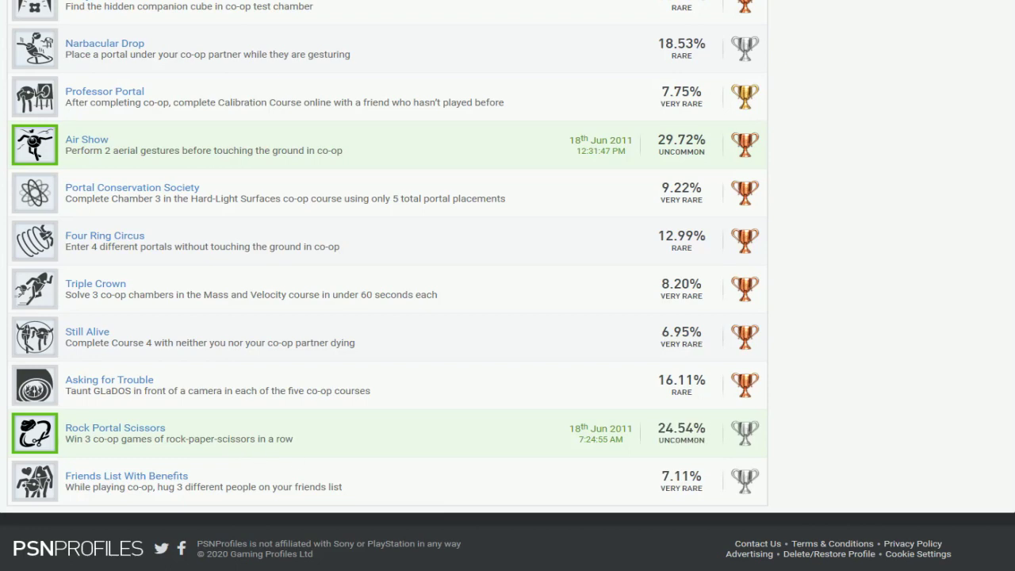
pyautogui.scroll(-3, 534, 226)
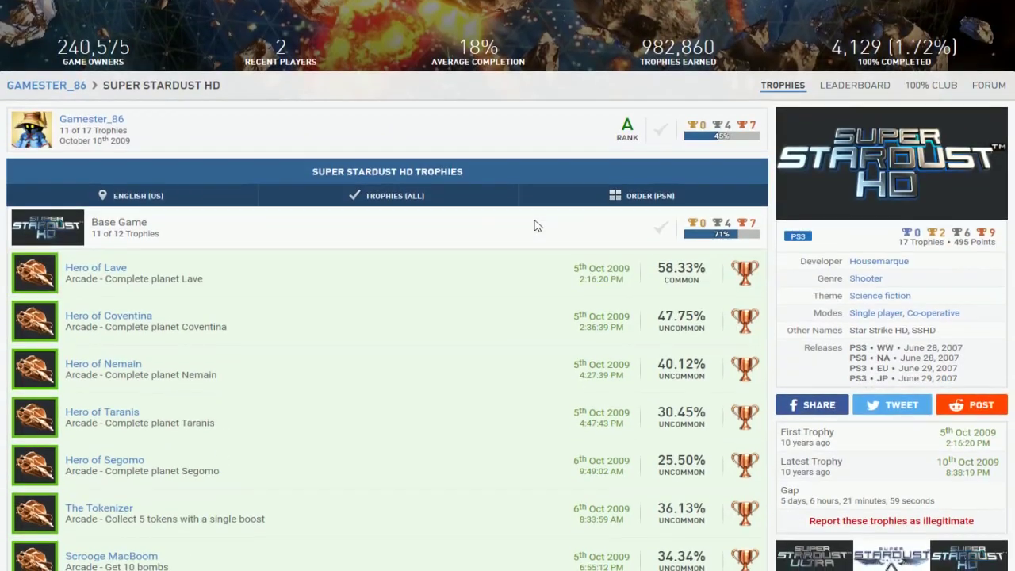
pyautogui.scroll(-5, 535, 226)
pyautogui.scroll(2, 483, 196)
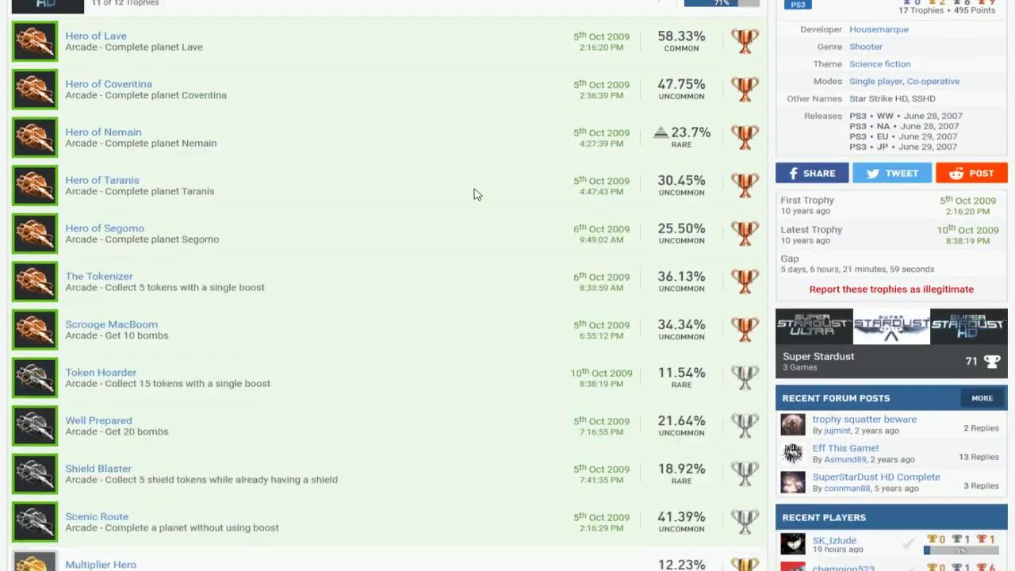
pyautogui.scroll(-3, 474, 195)
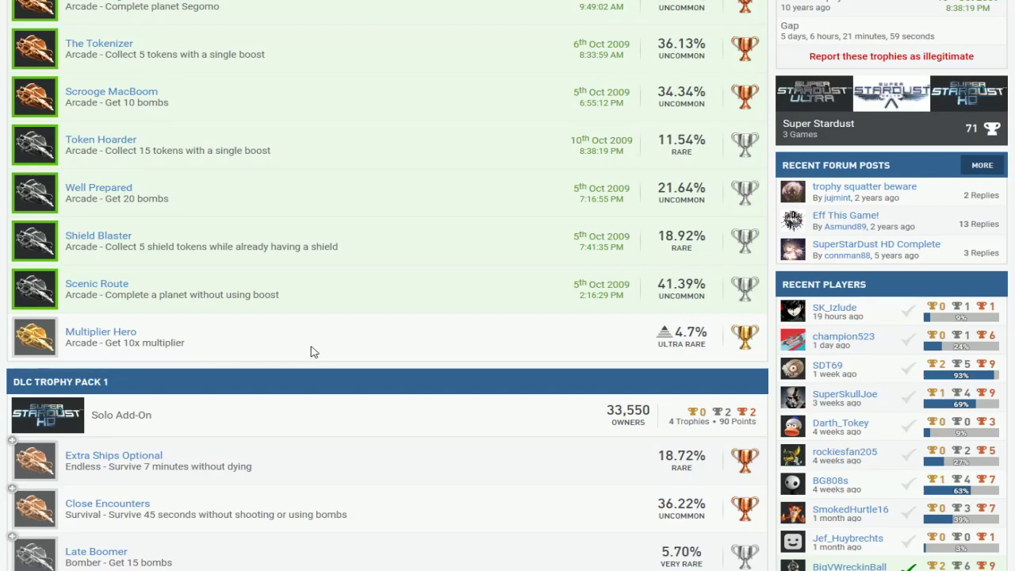
pyautogui.scroll(2, 395, 335)
pyautogui.scroll(5, 394, 336)
pyautogui.scroll(-5, 394, 336)
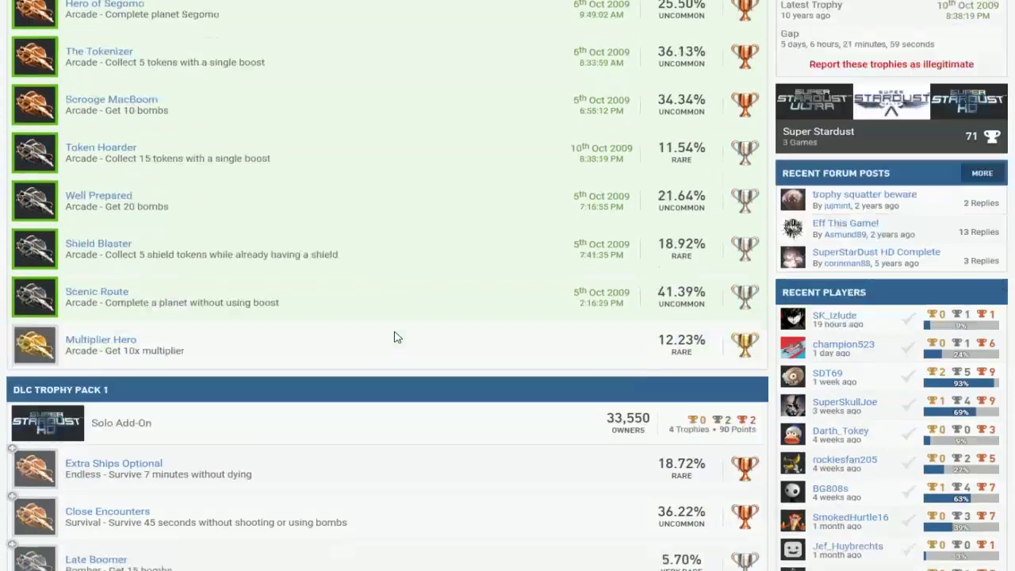
pyautogui.scroll(-2, 382, 289)
pyautogui.scroll(-2, 352, 262)
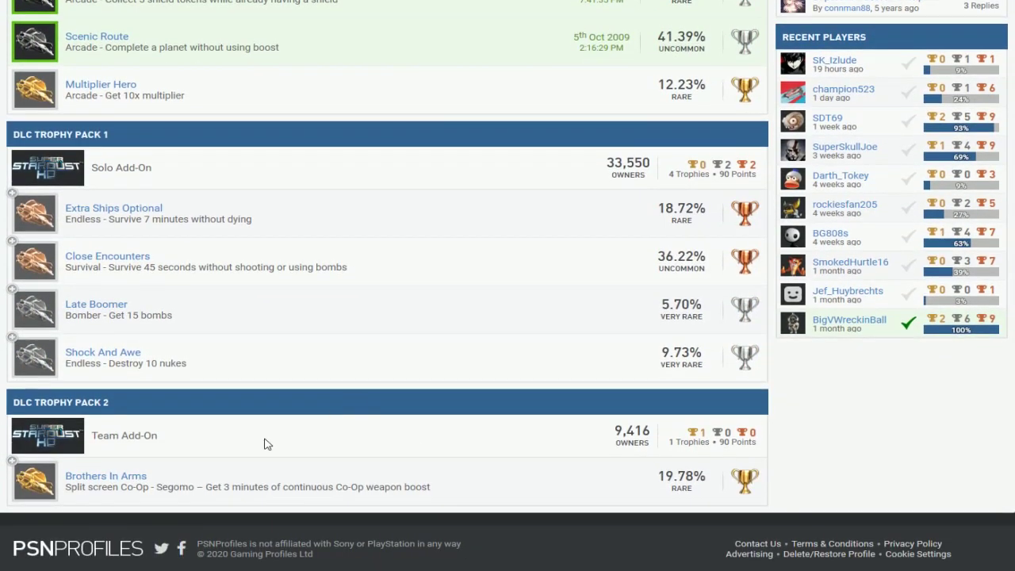
# Step: Select the Late Boomer trophy description at the bottom of Super Stardust HD's list
pyautogui.tripleClick(179, 318)
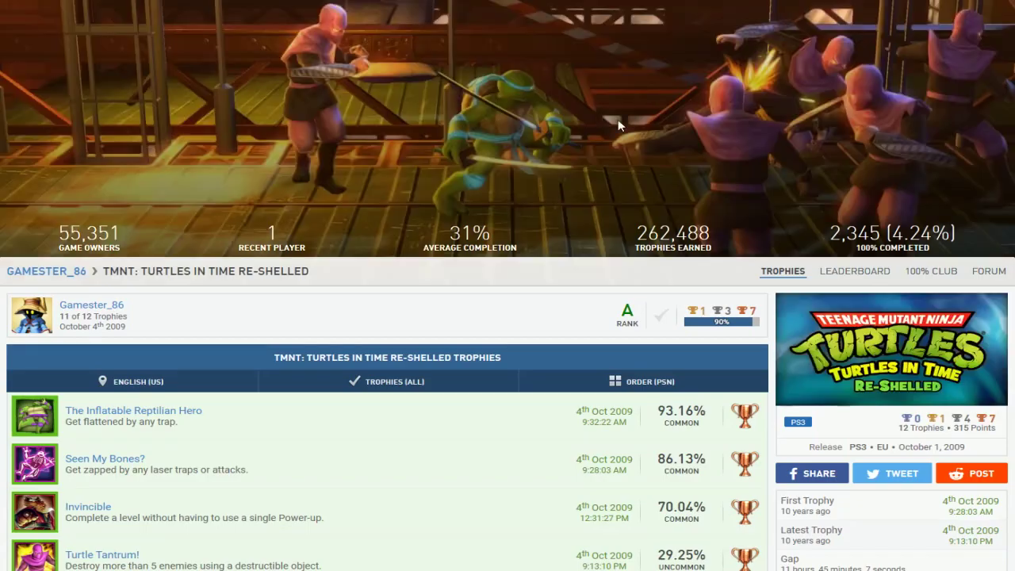
pyautogui.scroll(-3, 489, 159)
pyautogui.scroll(-5, 484, 159)
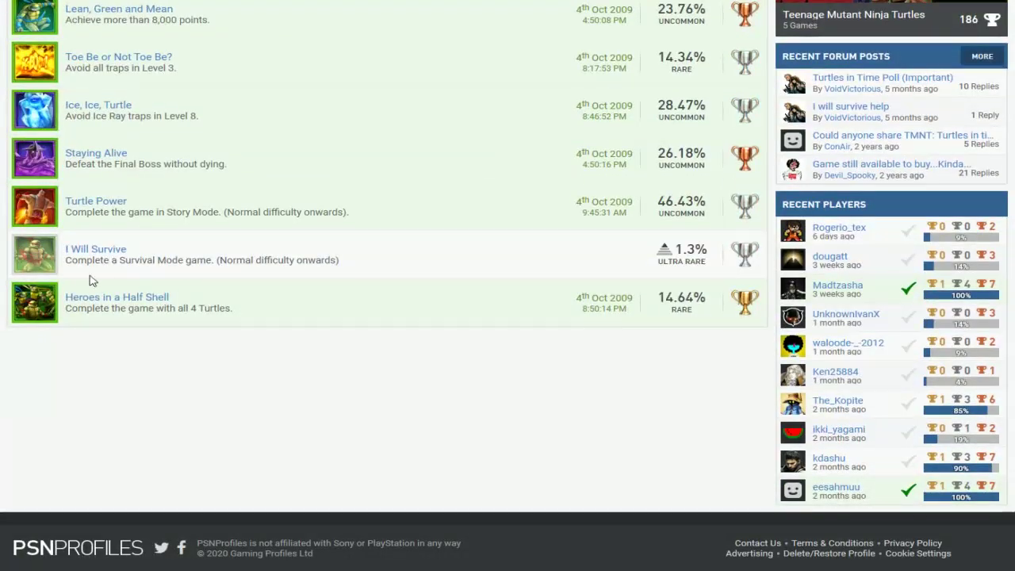
# Step: Highlight the I Will Survive trophy description in TMNT's list, then deselect it
pyautogui.moveTo(86, 263); pyautogui.dragTo(295, 261)
pyautogui.click(295, 260)
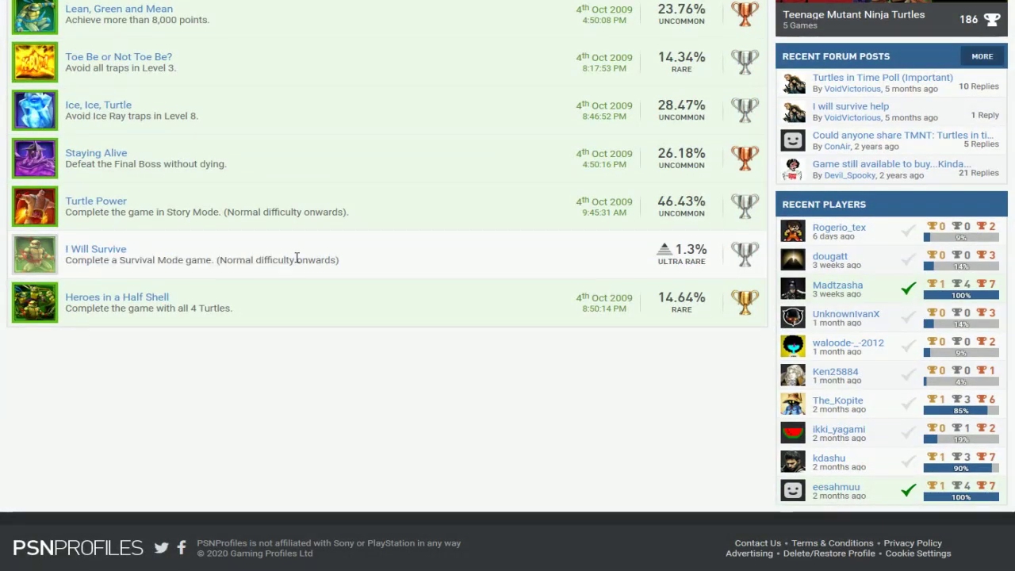